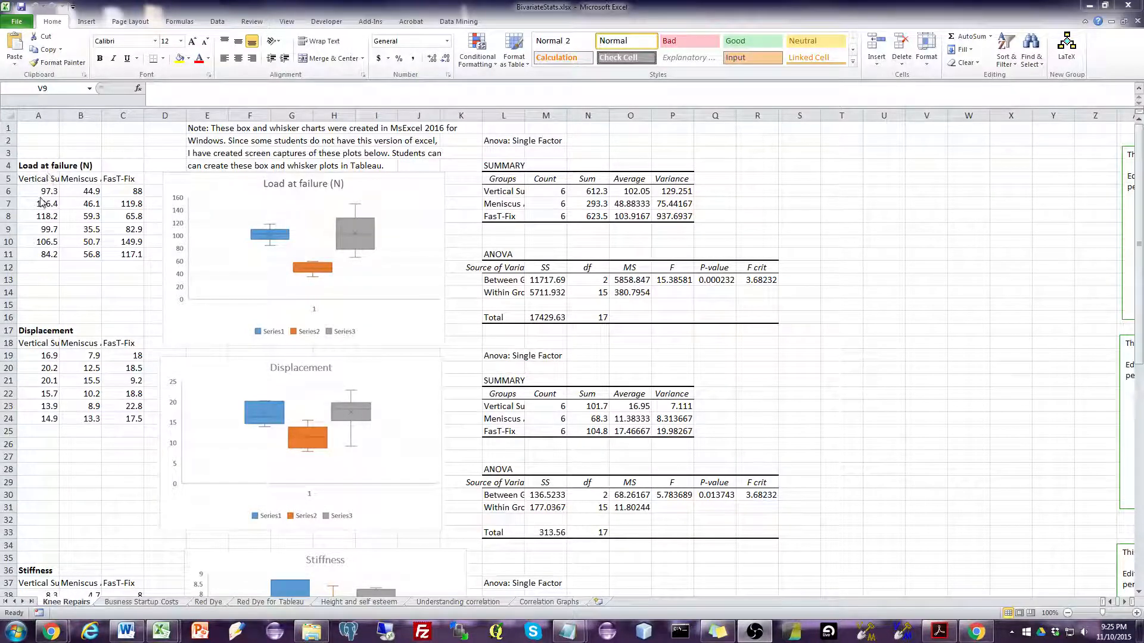
Switch to the Excel workbook and auto-fit the widths of columns A, B and C on the Knee Repairs sheet.
key(alt+Tab)
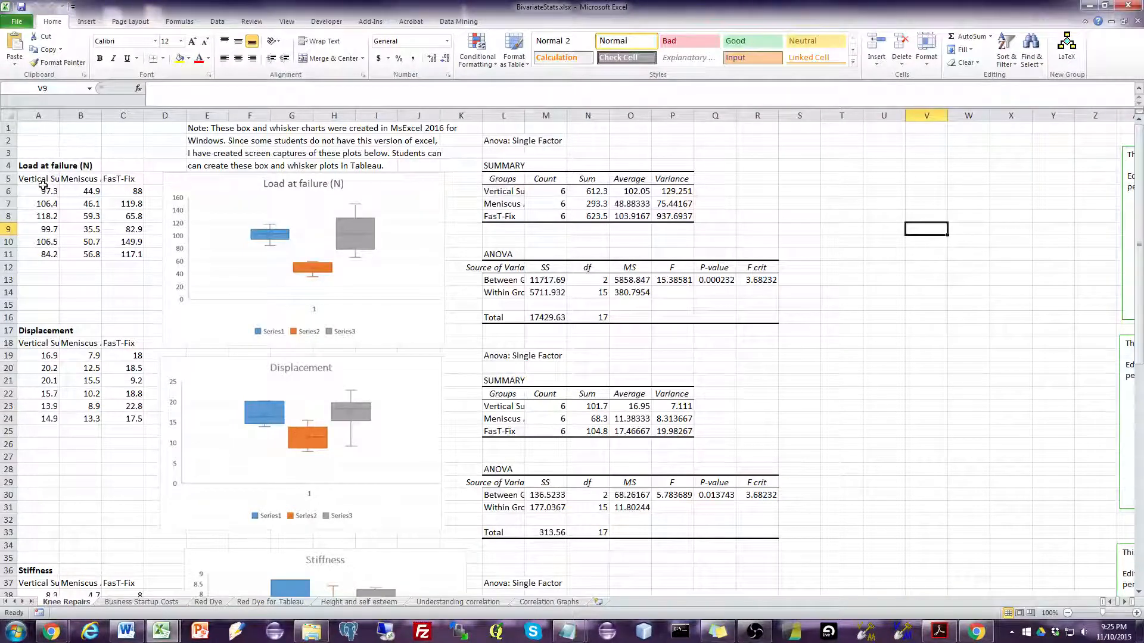
double_click(59, 115)
double_click(141, 115)
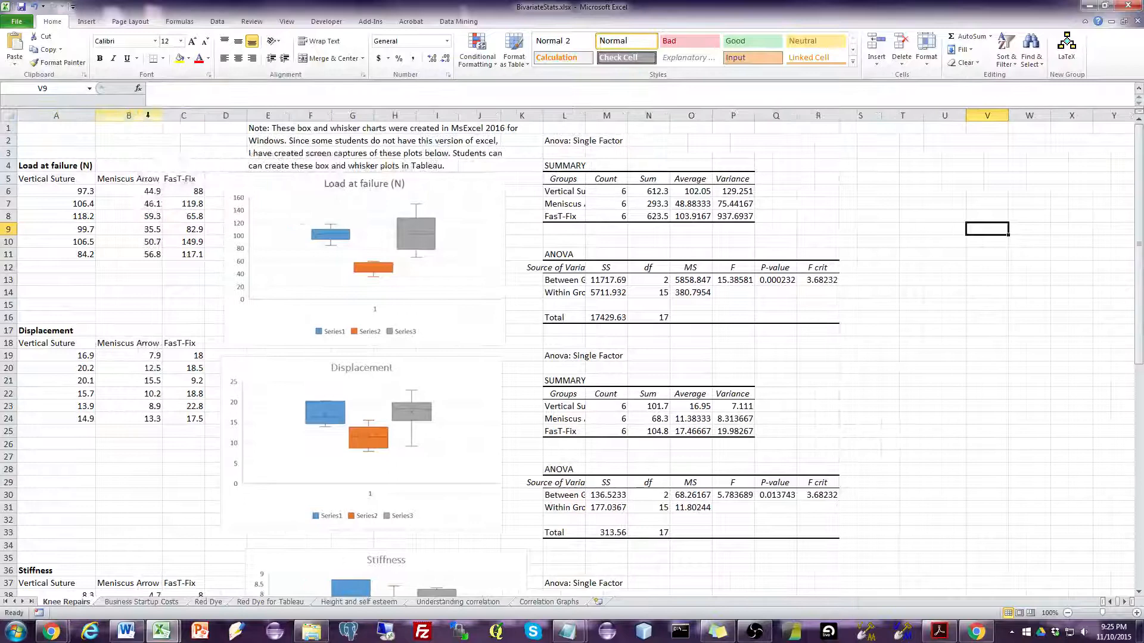
double_click(204, 115)
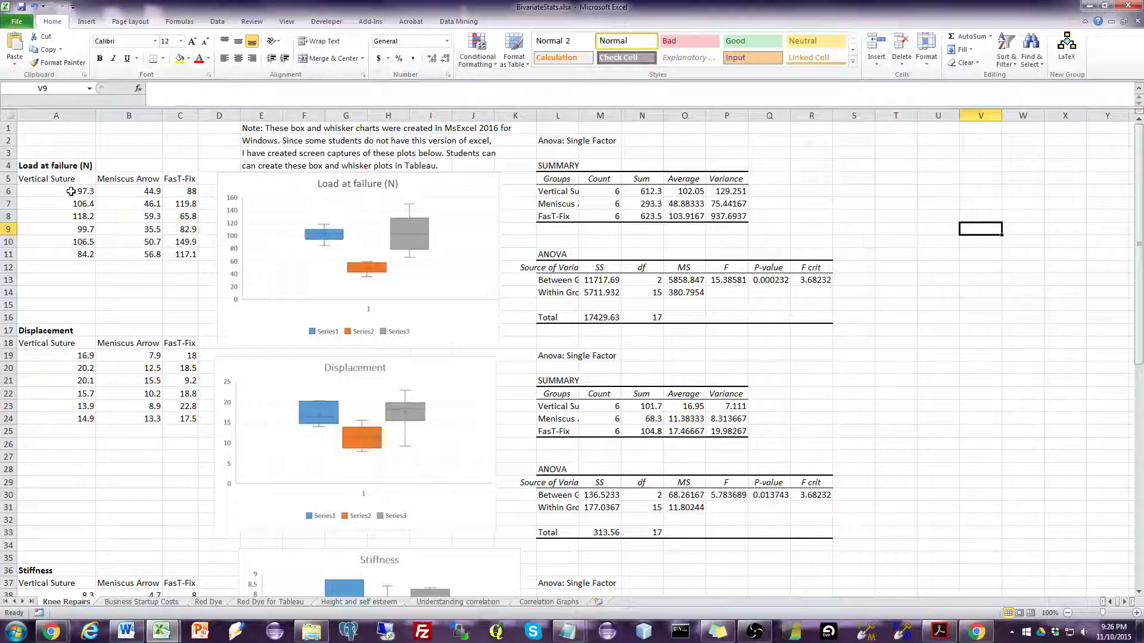
Examine the Load at failure values for the Vertical Suture, Meniscus Arrow and FasT-Fix groups.
drag(71, 191, 72, 254)
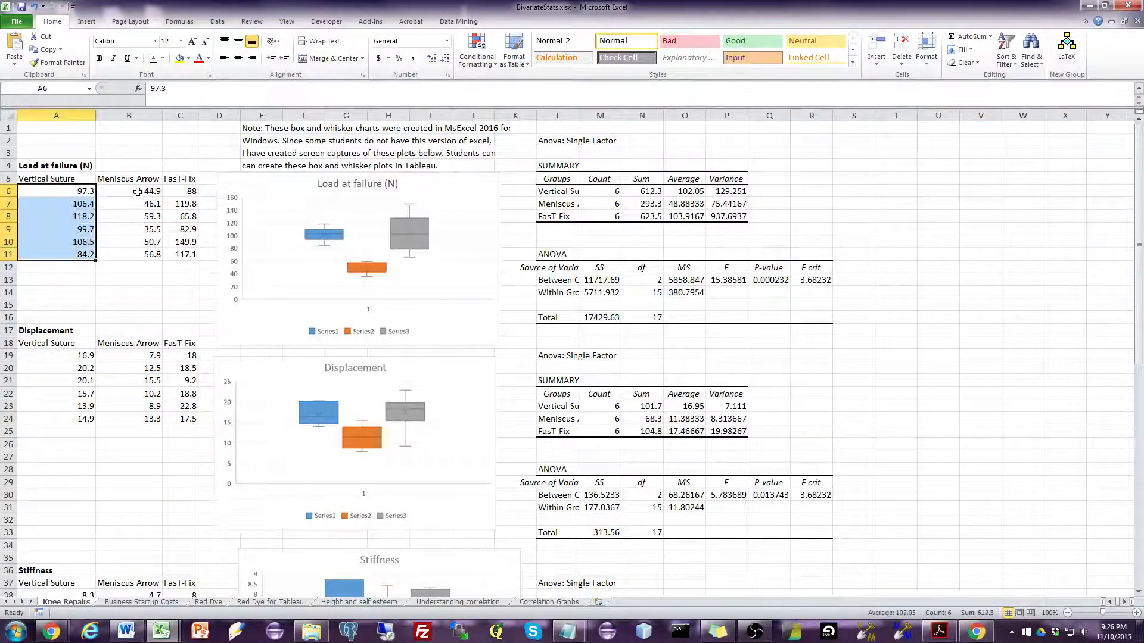
drag(138, 192, 131, 254)
drag(189, 194, 182, 255)
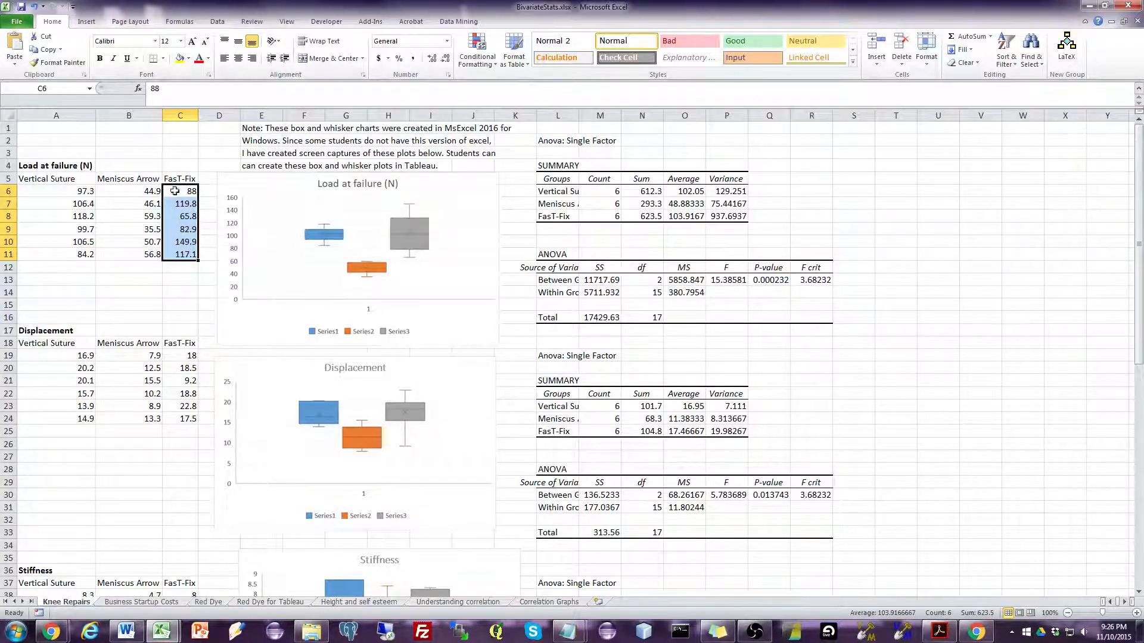
click(151, 192)
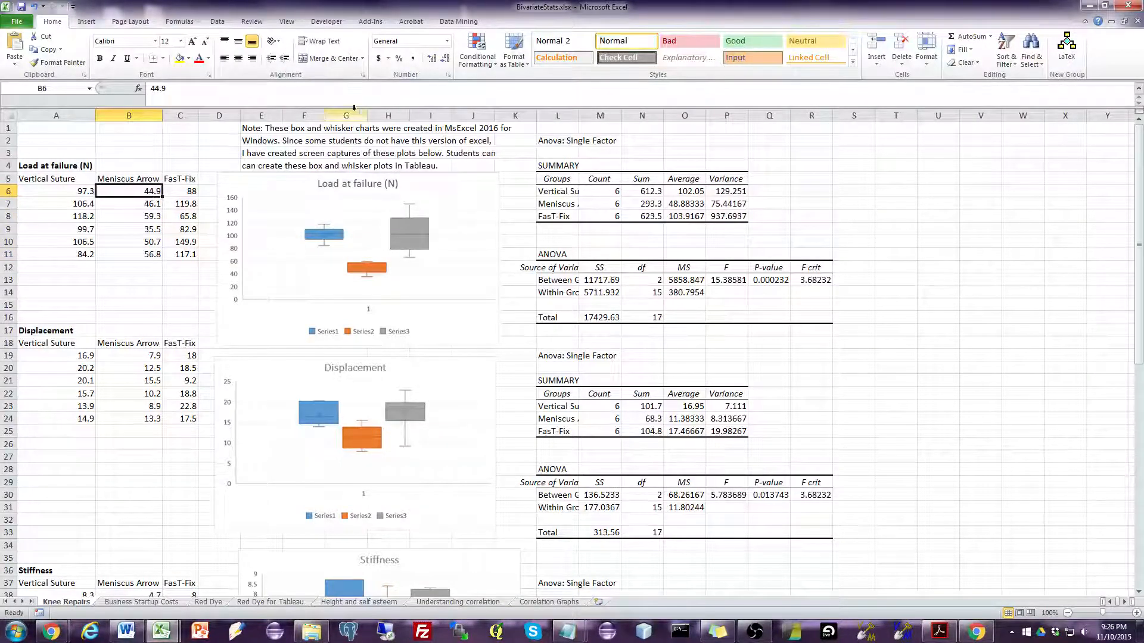
Run a single-factor ANOVA on A6:C11, grouped by columns with alpha 0.05, outputting to a new worksheet named ANOVA.
click(225, 23)
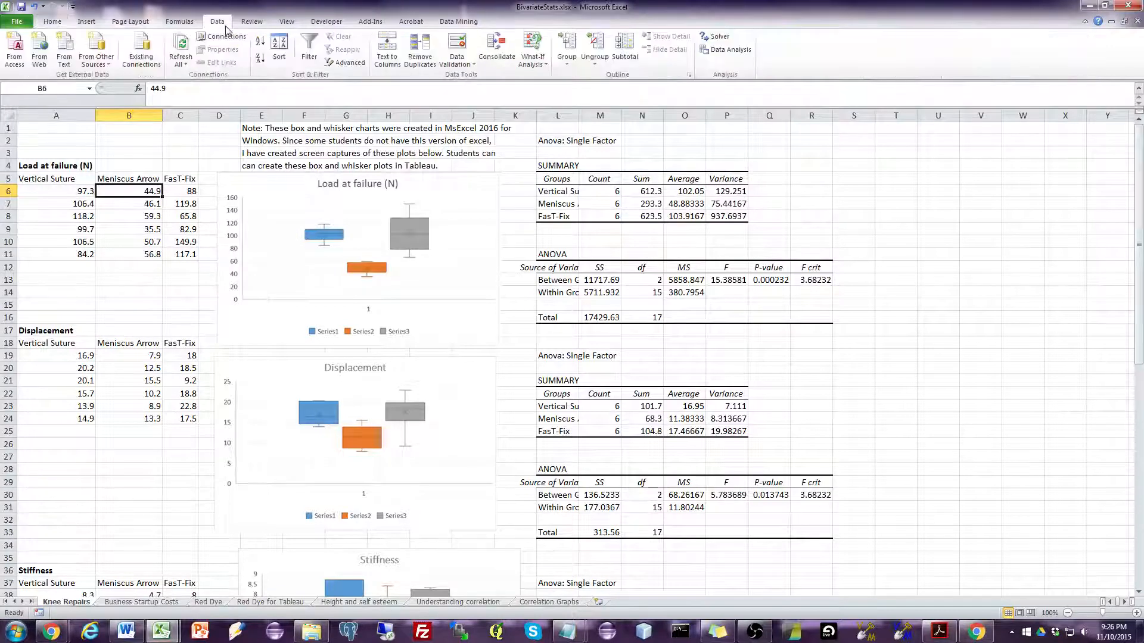
click(709, 52)
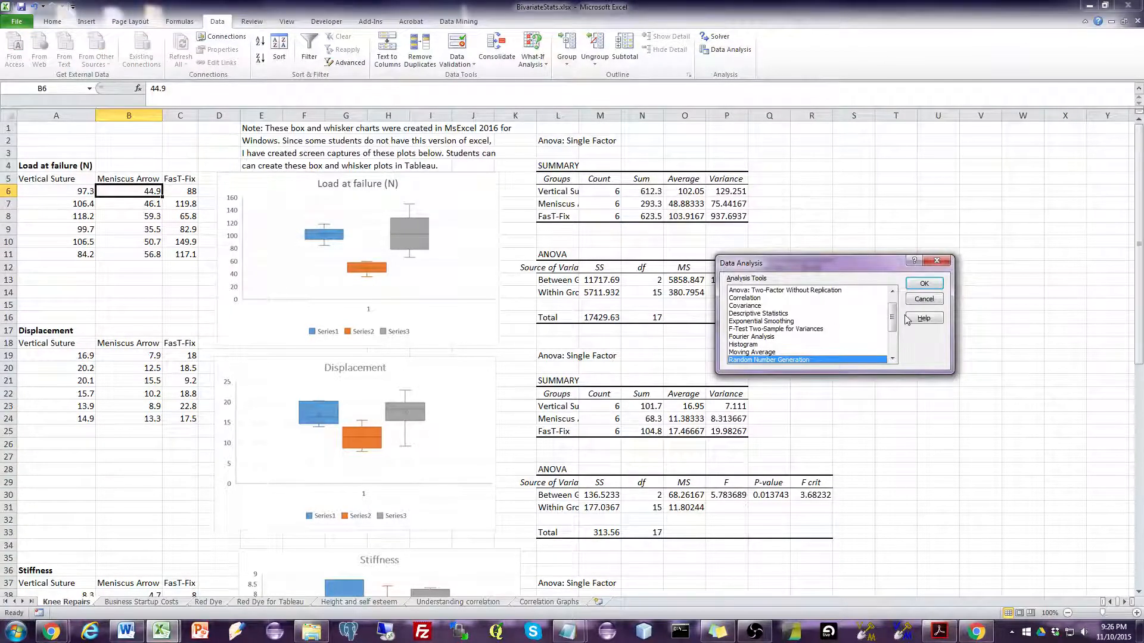
scroll(891, 354, up, 1)
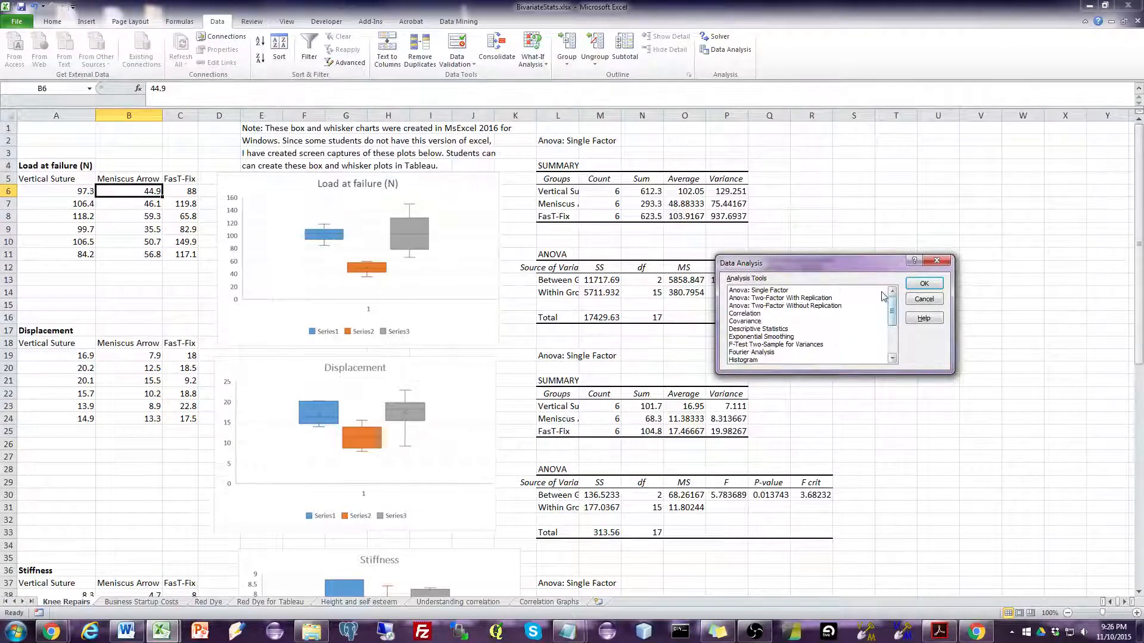
click(786, 291)
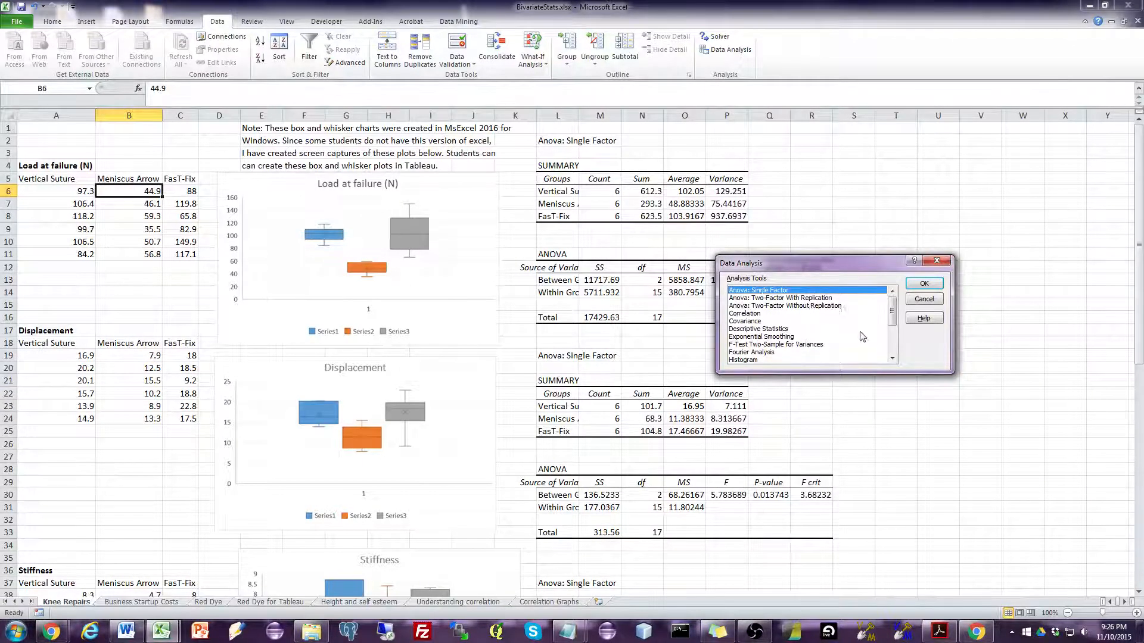
click(923, 285)
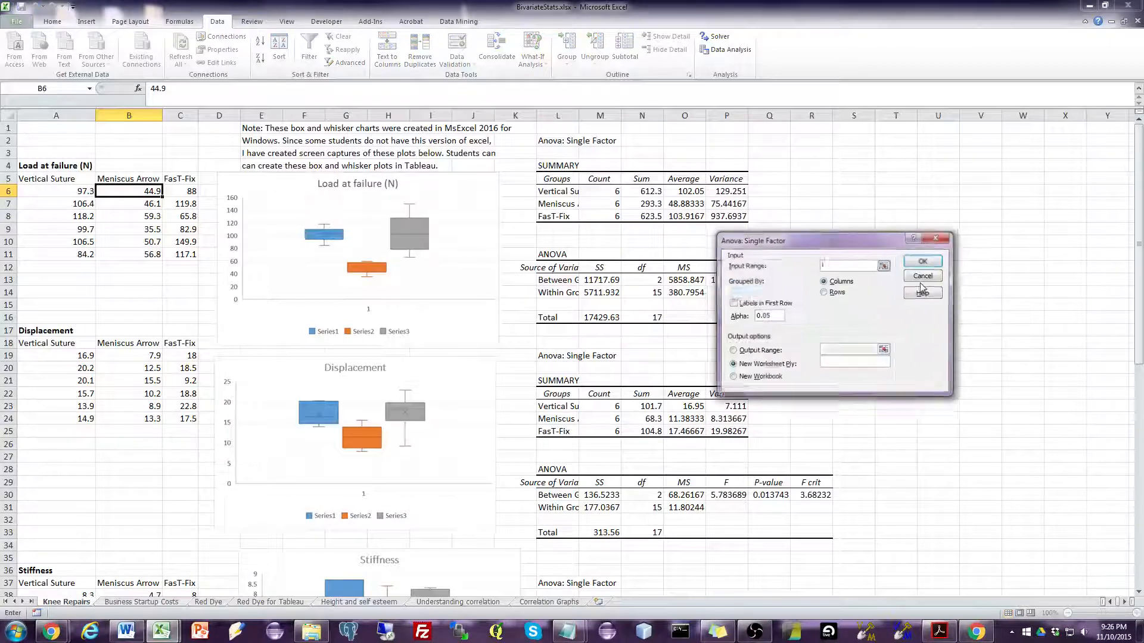
drag(875, 245, 662, 197)
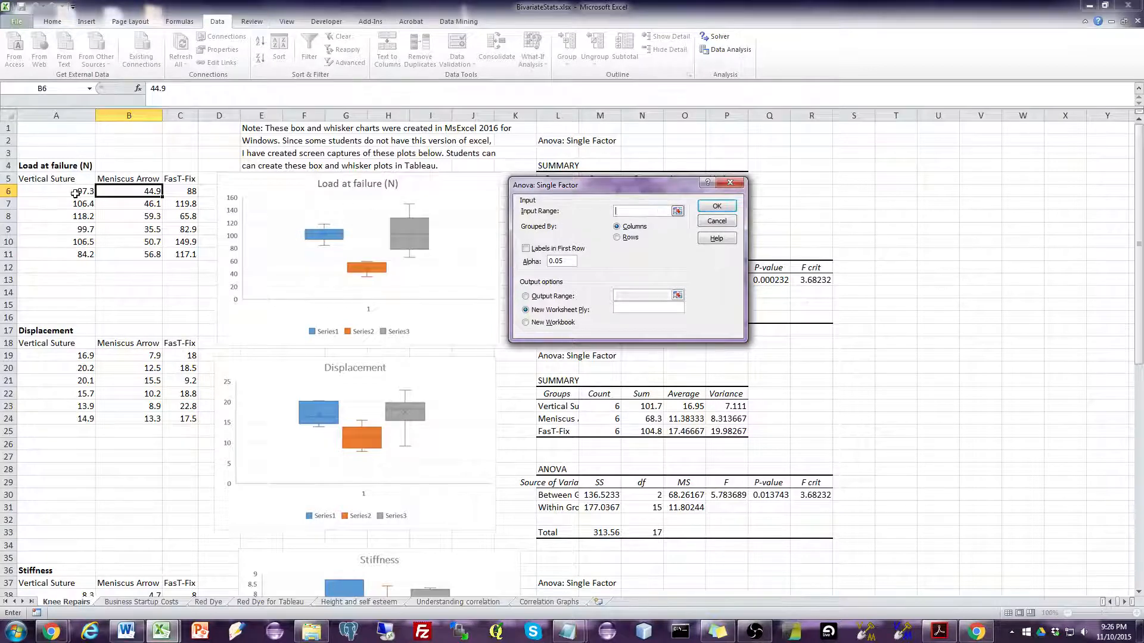
drag(75, 193, 179, 258)
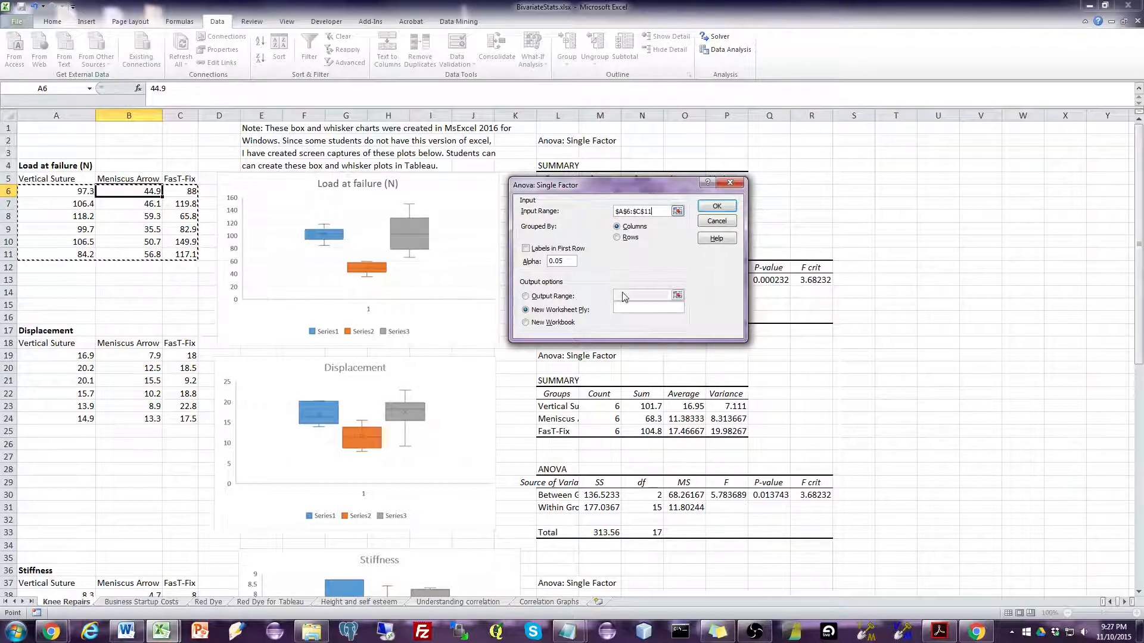
click(641, 308)
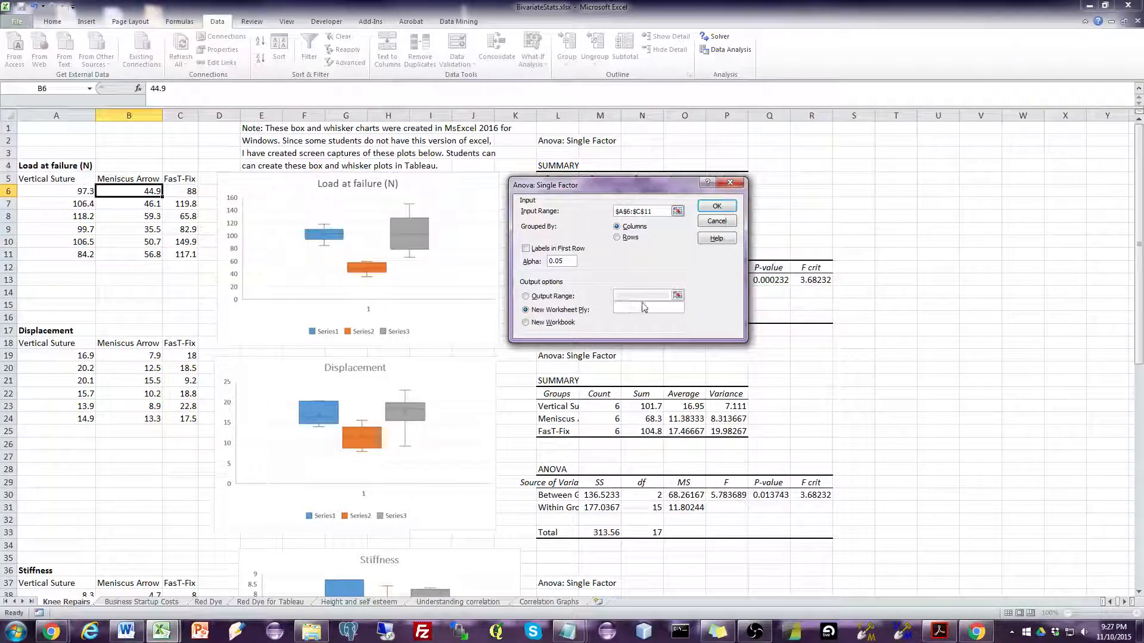
text(ANOVA)
click(716, 207)
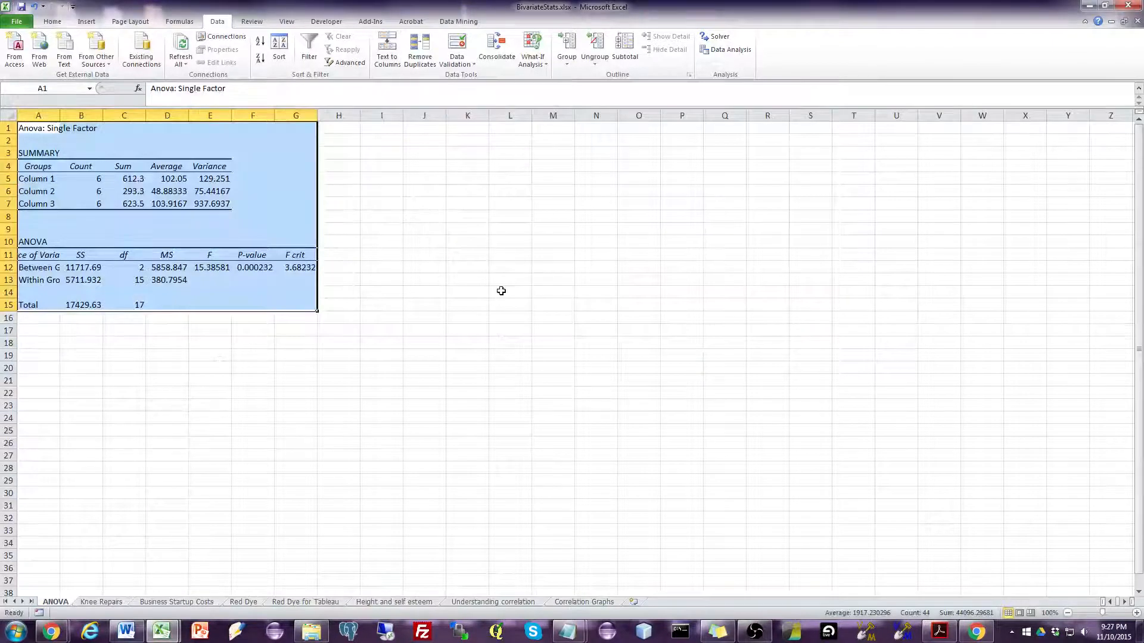
Auto-fit the widths of columns A through E on the ANOVA sheet.
click(85, 485)
double_click(59, 115)
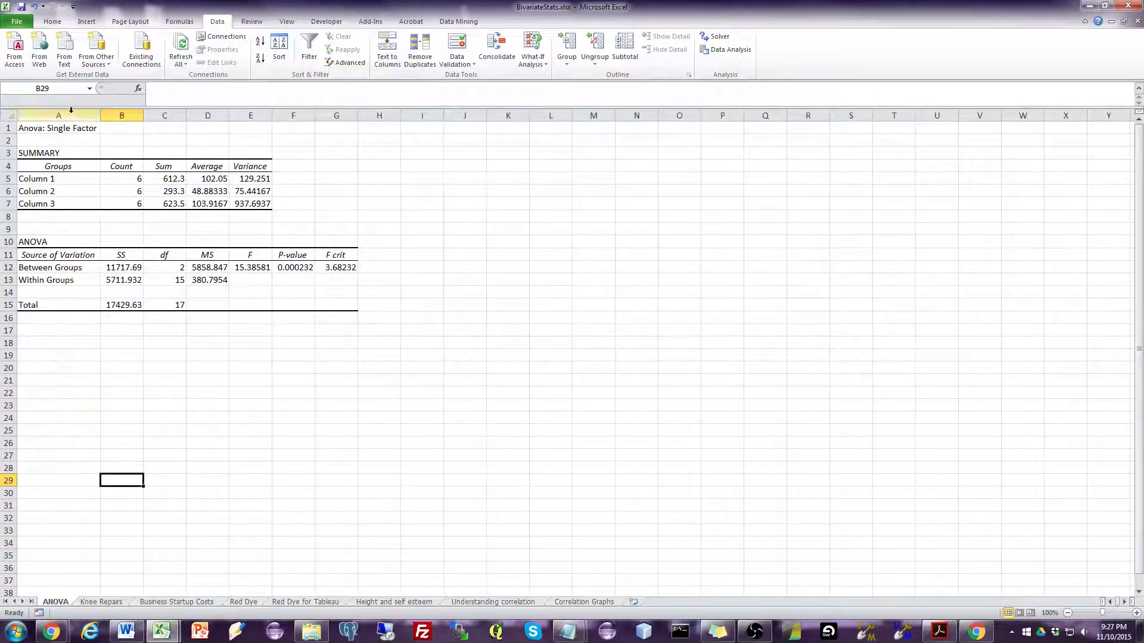
double_click(143, 113)
double_click(198, 117)
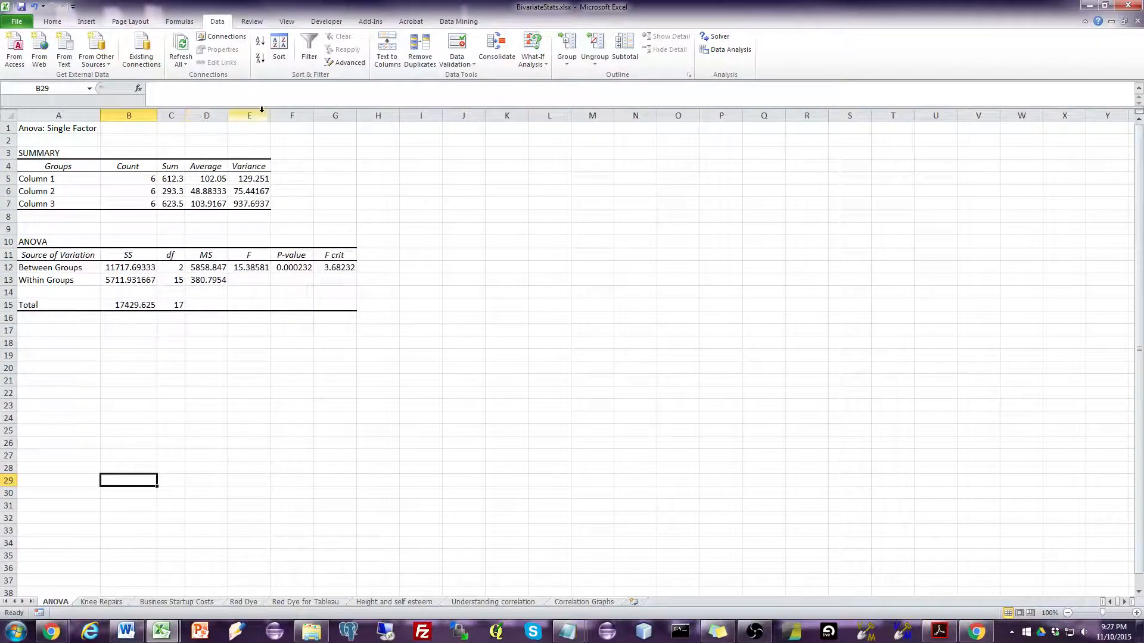
double_click(227, 114)
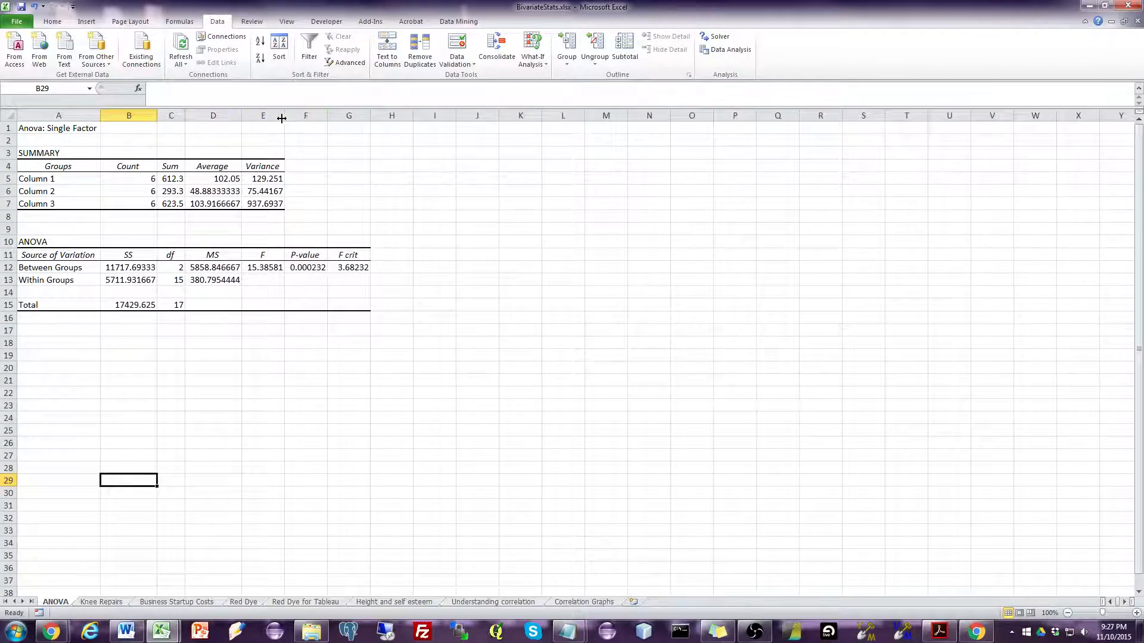
double_click(284, 115)
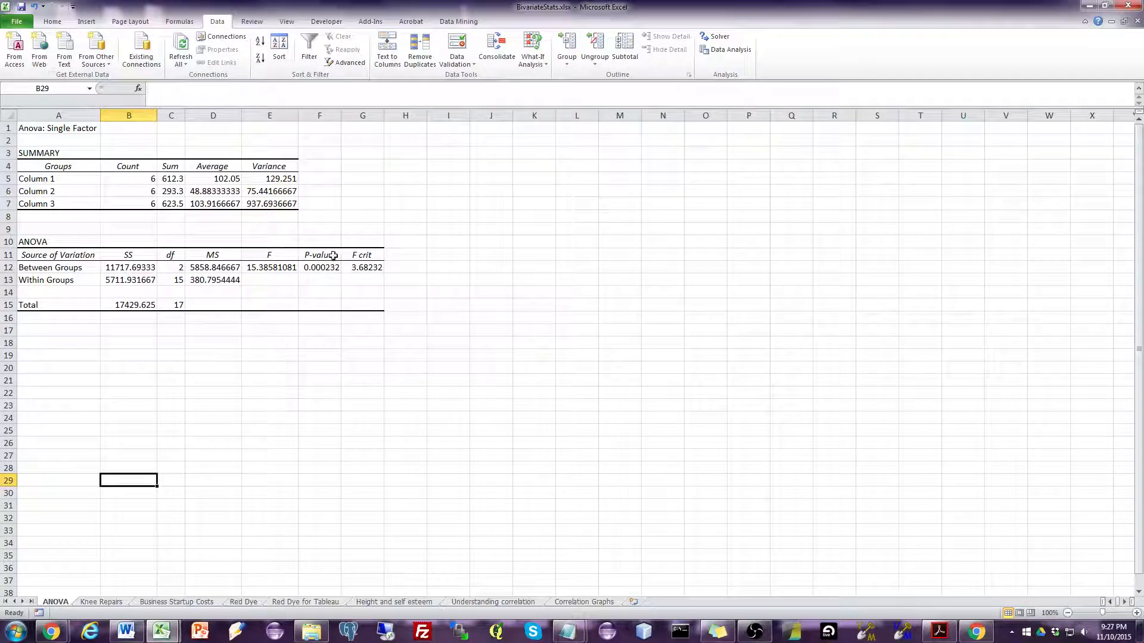
Examine the Between Groups row and its P-value on the ANOVA sheet, referring back to the Knee Repairs data.
click(65, 268)
drag(65, 268, 356, 268)
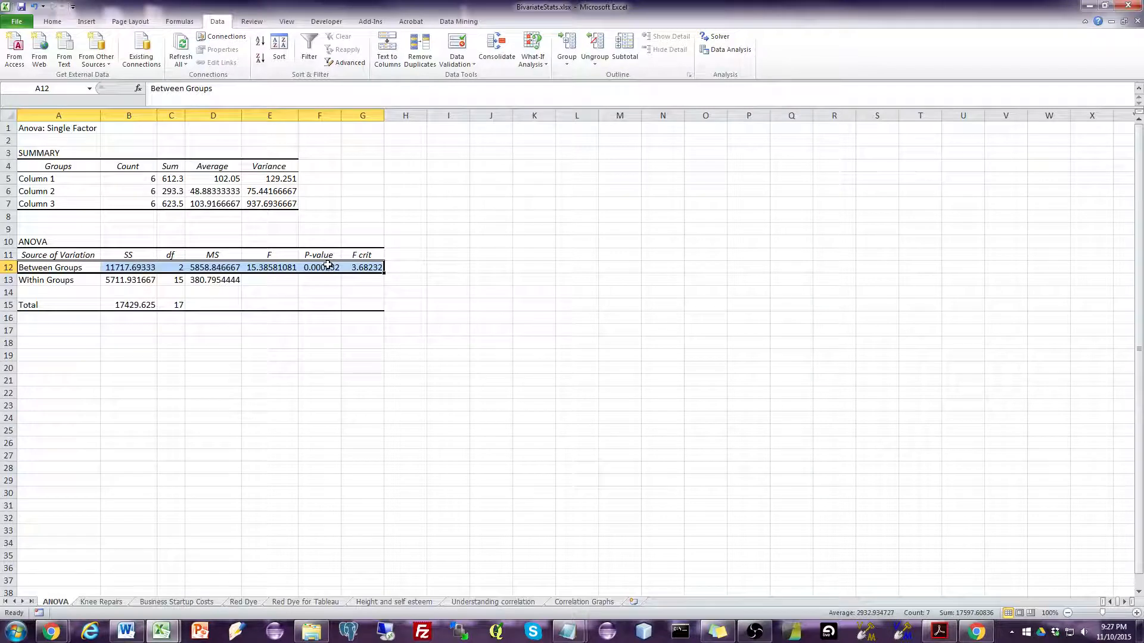
click(102, 603)
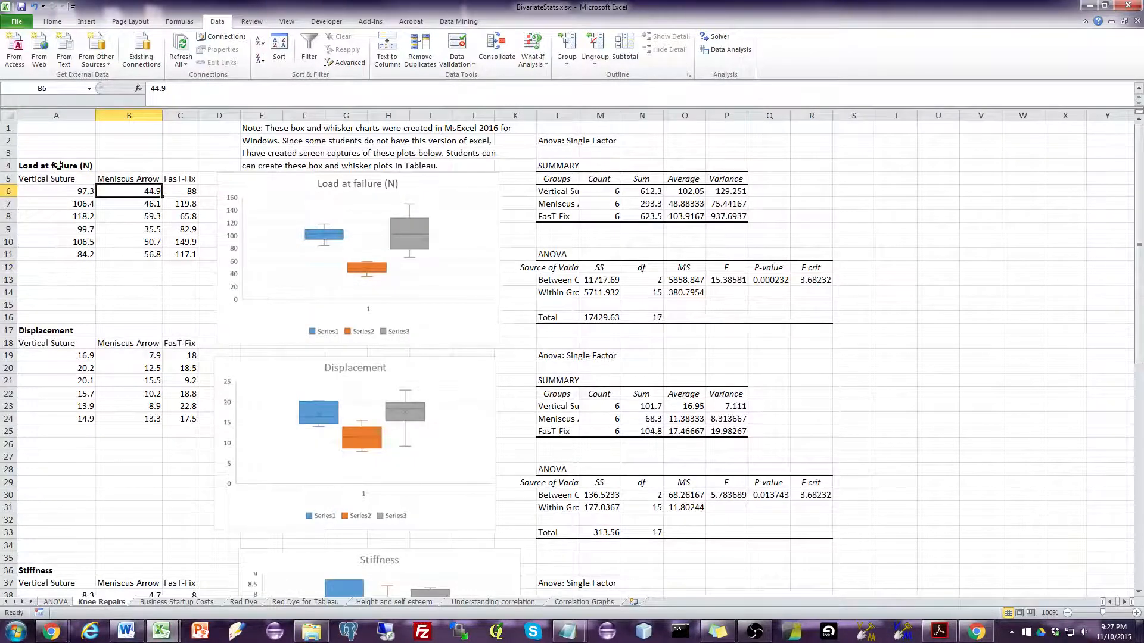
click(56, 602)
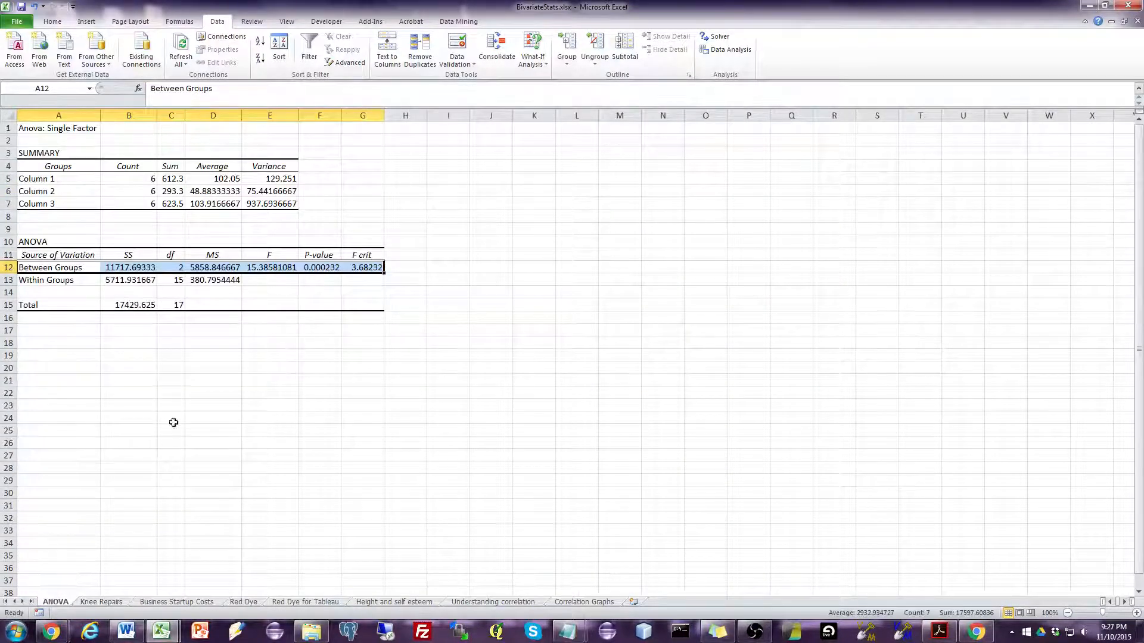
click(314, 270)
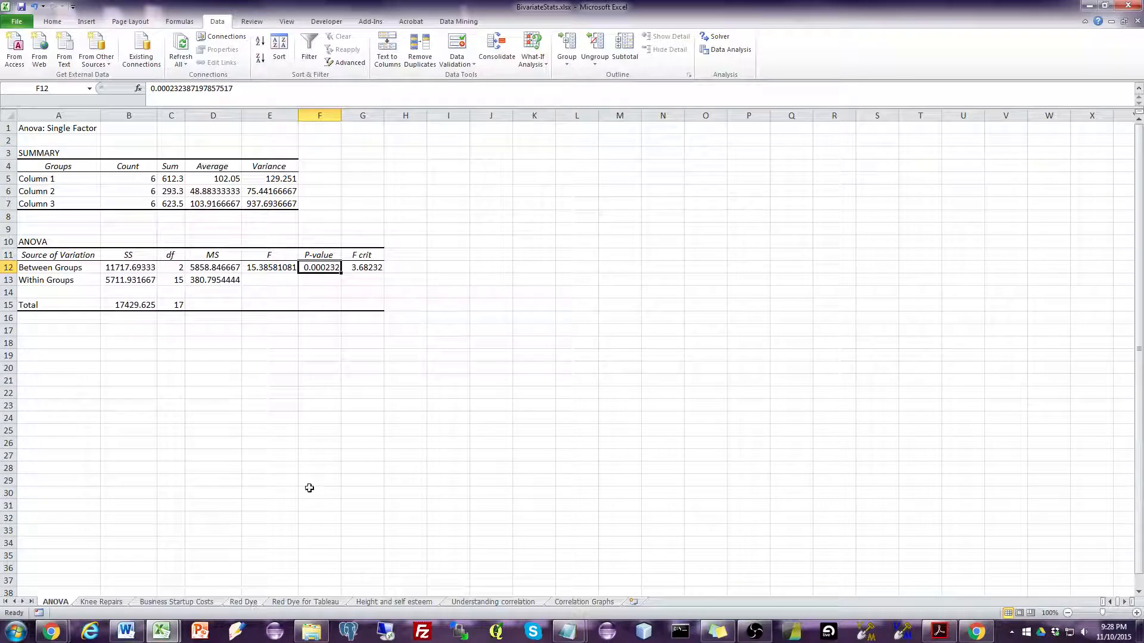
Review the Height and Self Esteem data columns on the Height and self esteem sheet.
click(394, 602)
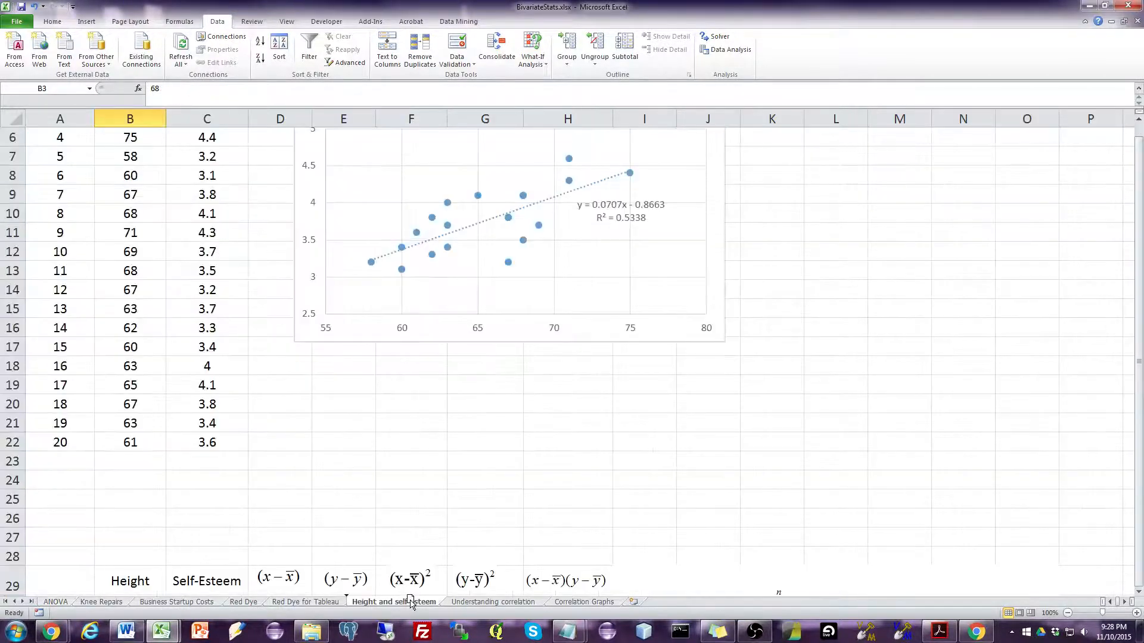
scroll(367, 426, up, 2)
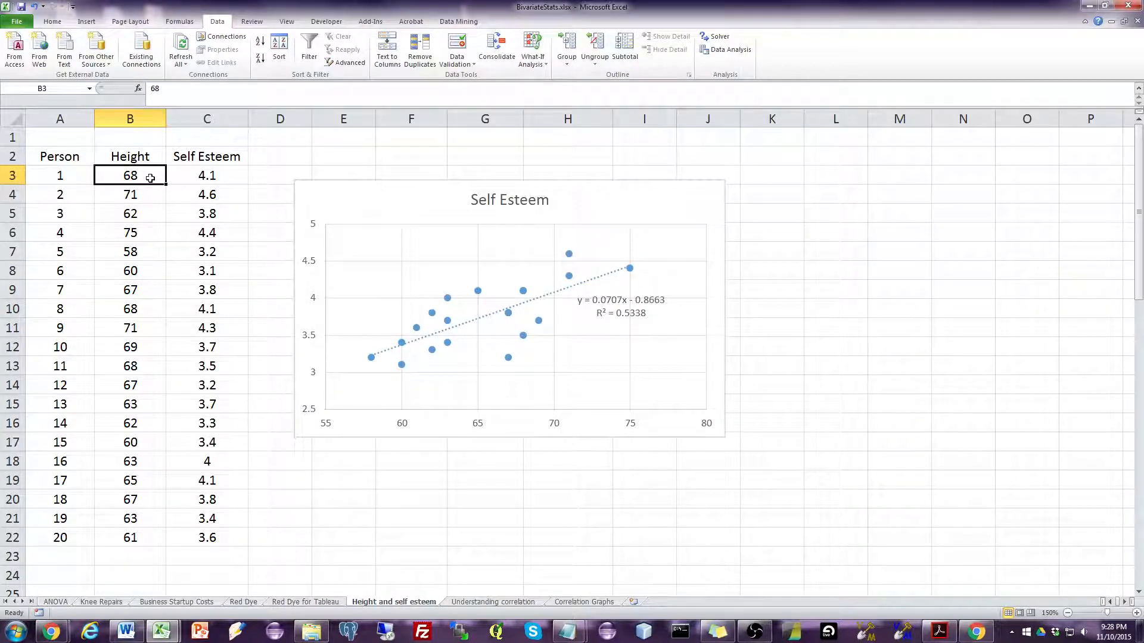
drag(150, 178, 149, 535)
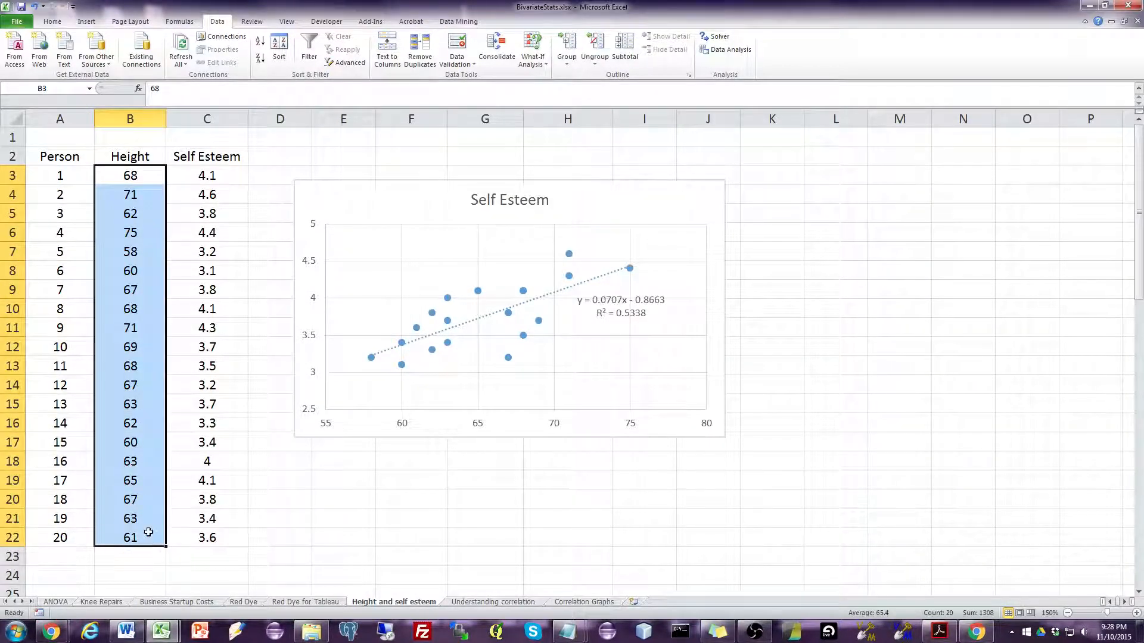
drag(207, 177, 211, 536)
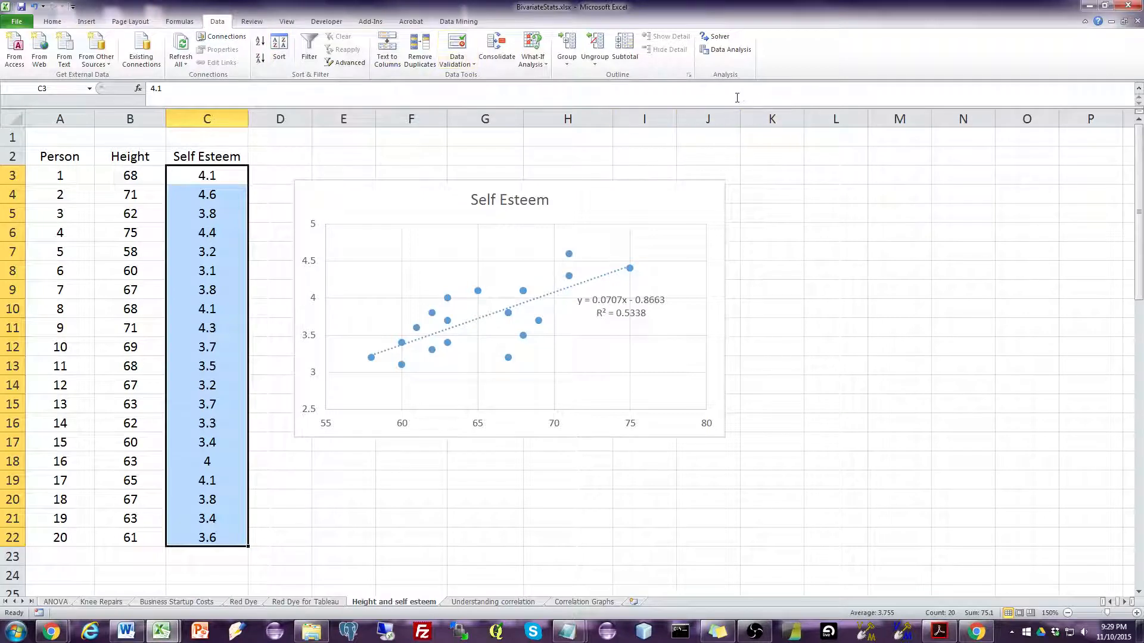
click(267, 155)
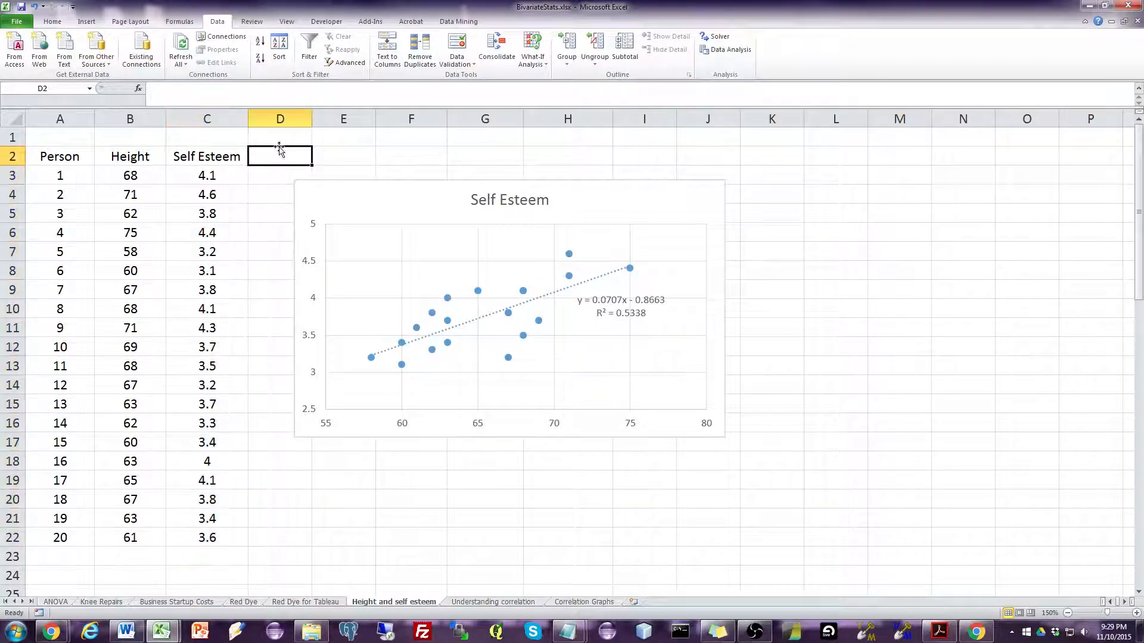
Run a Regression with Y range C3:C22 and X range B3:B22, outputting to a new worksheet named Regression.
click(715, 53)
scroll(599, 262, down, 3)
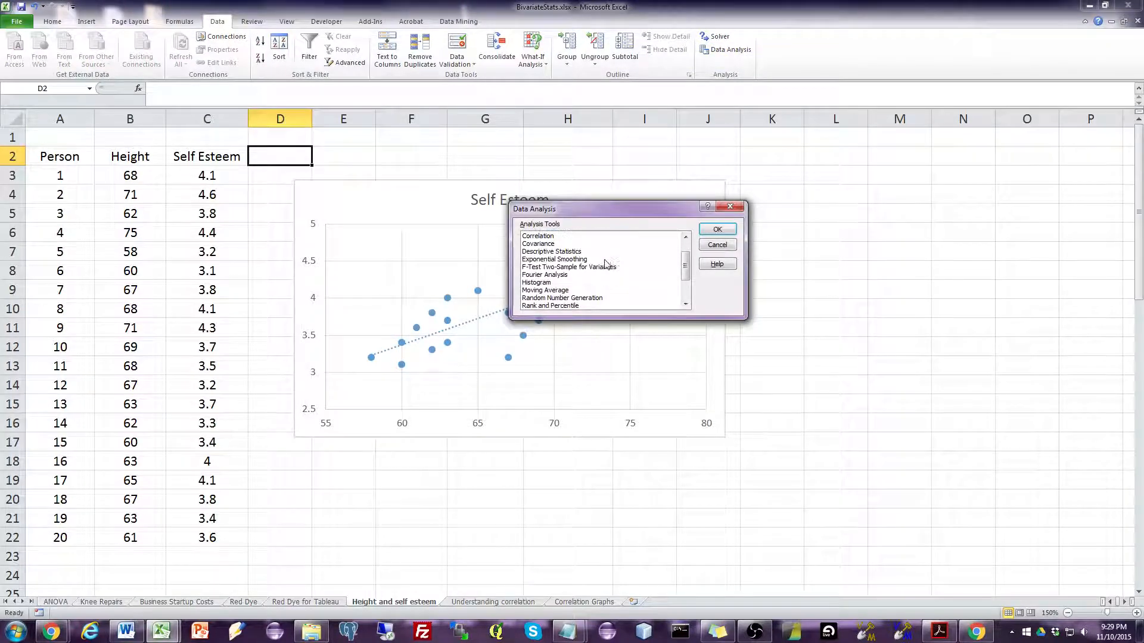
click(553, 268)
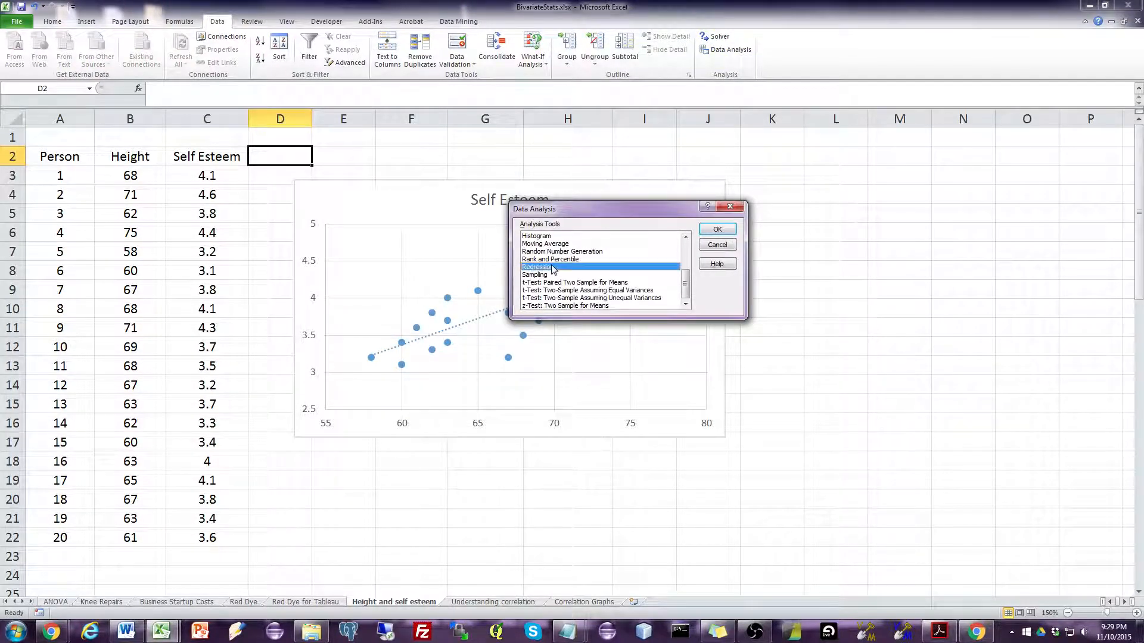
click(730, 231)
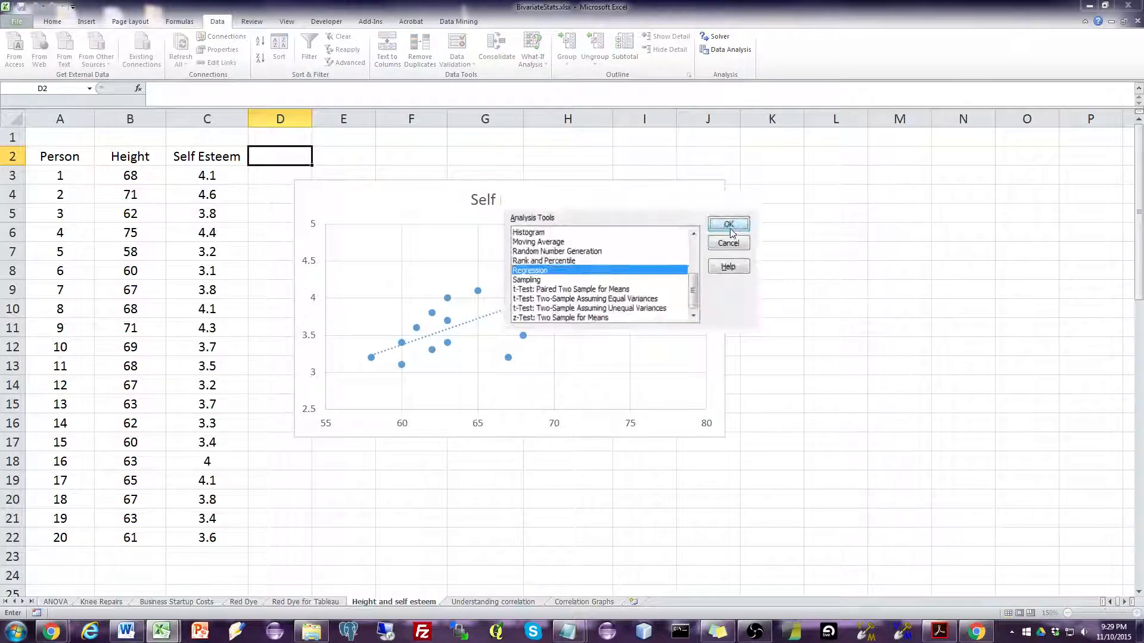
drag(641, 159, 526, 168)
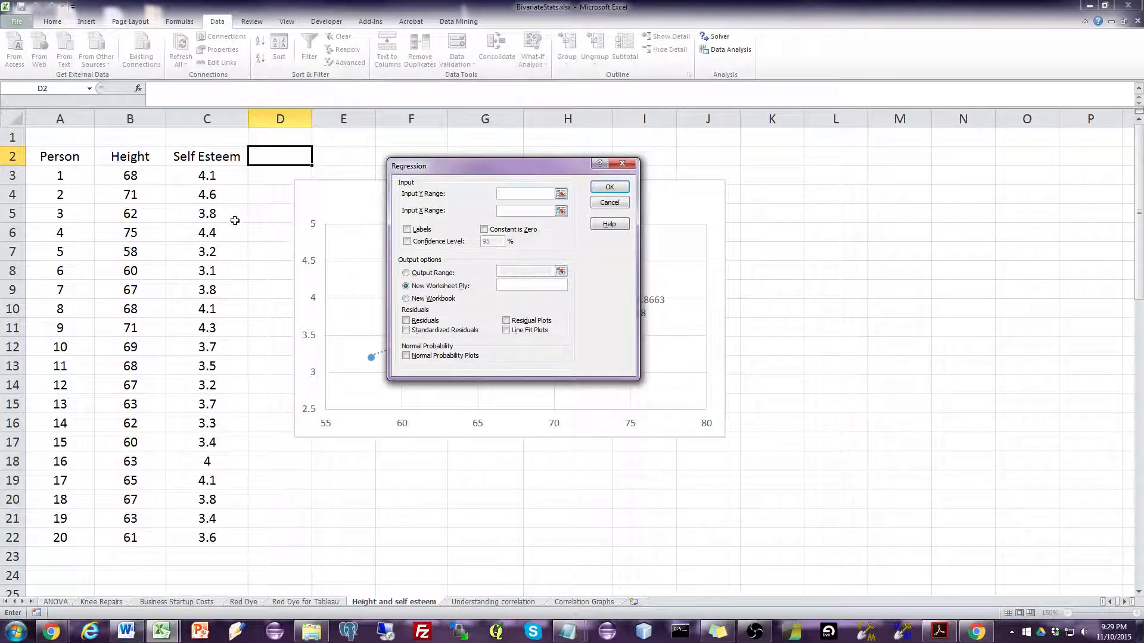
drag(223, 178, 207, 539)
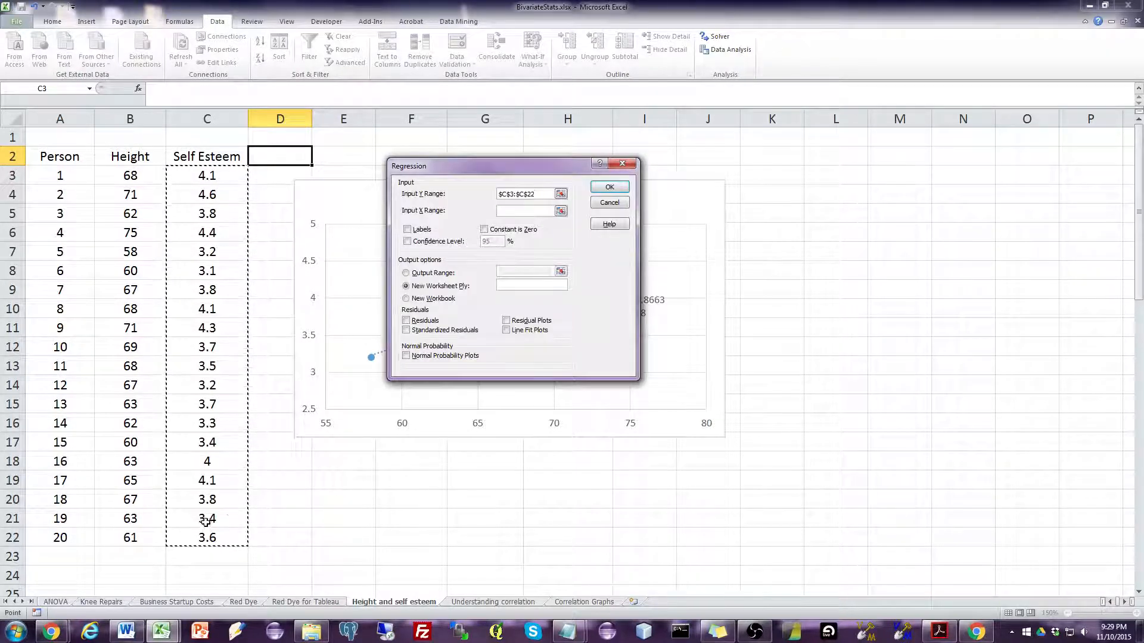
click(512, 210)
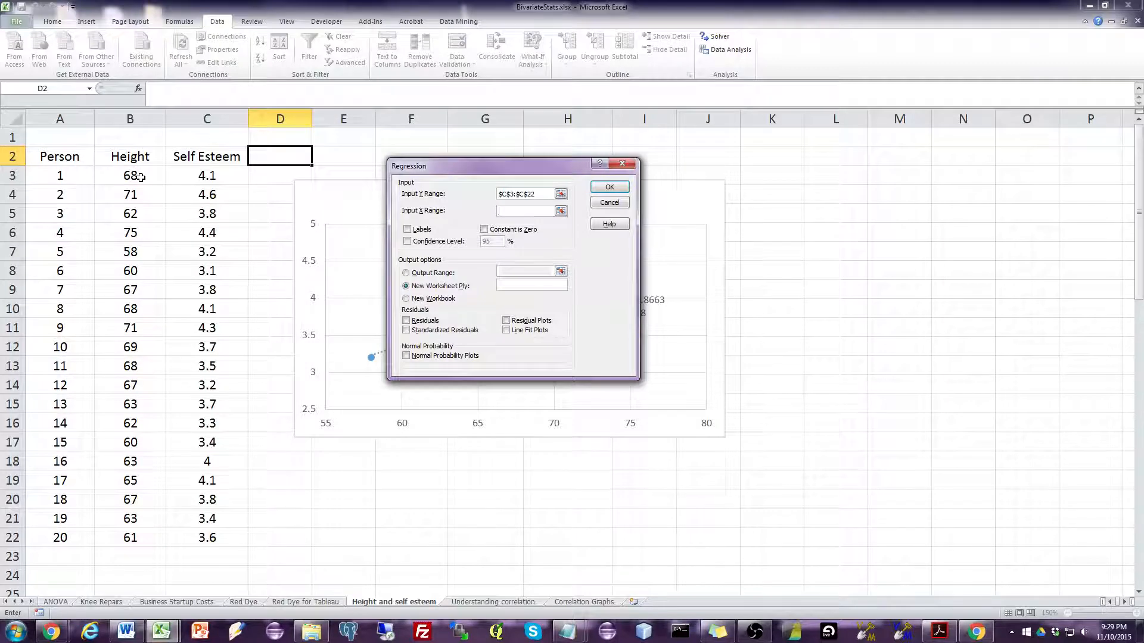
drag(140, 177, 127, 537)
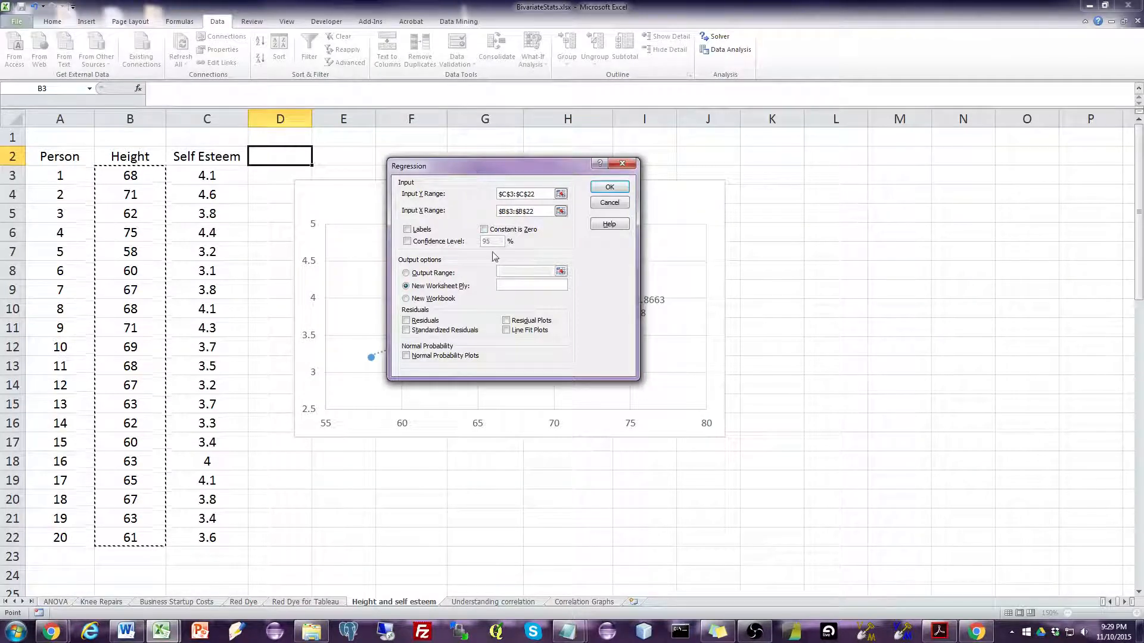
click(514, 286)
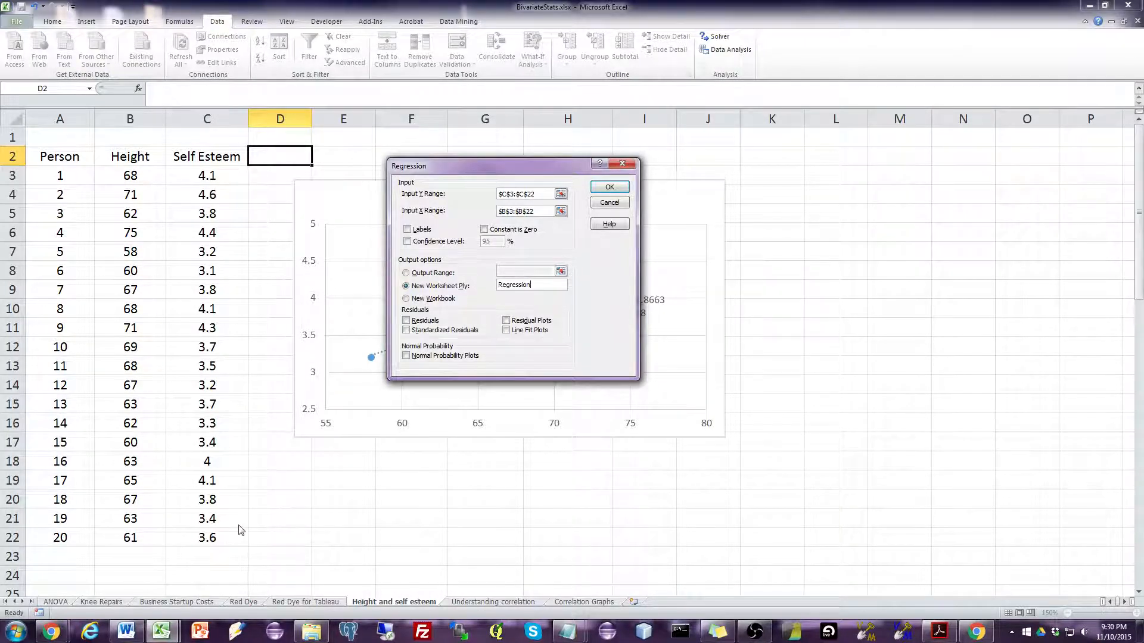
click(602, 188)
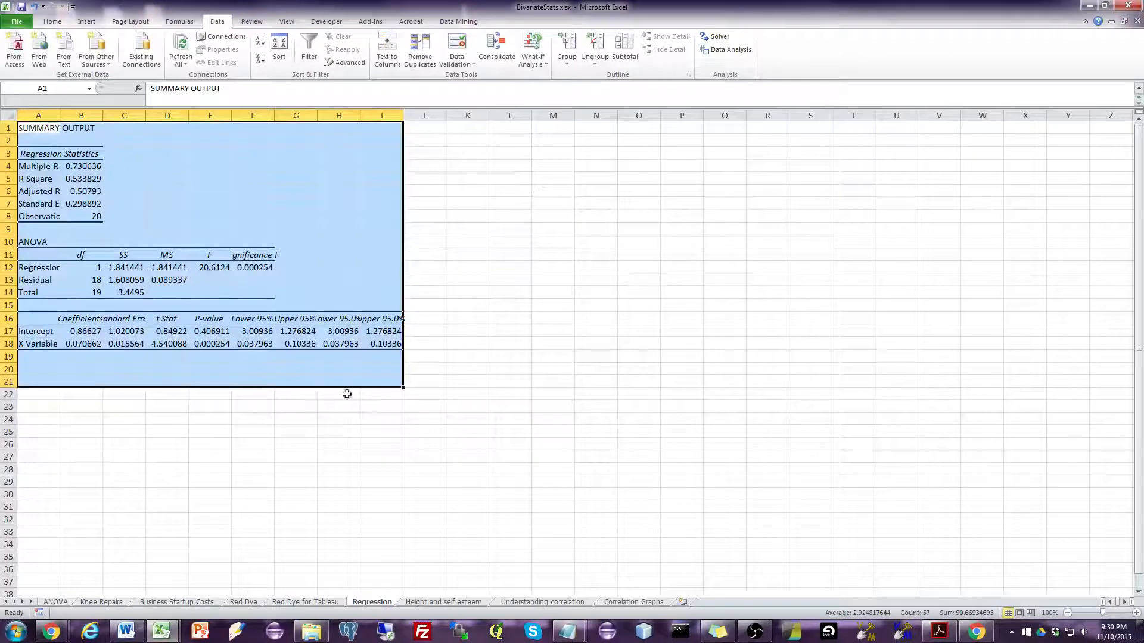
Auto-fit the widths of columns A, B, E and F on the Regression sheet.
double_click(60, 115)
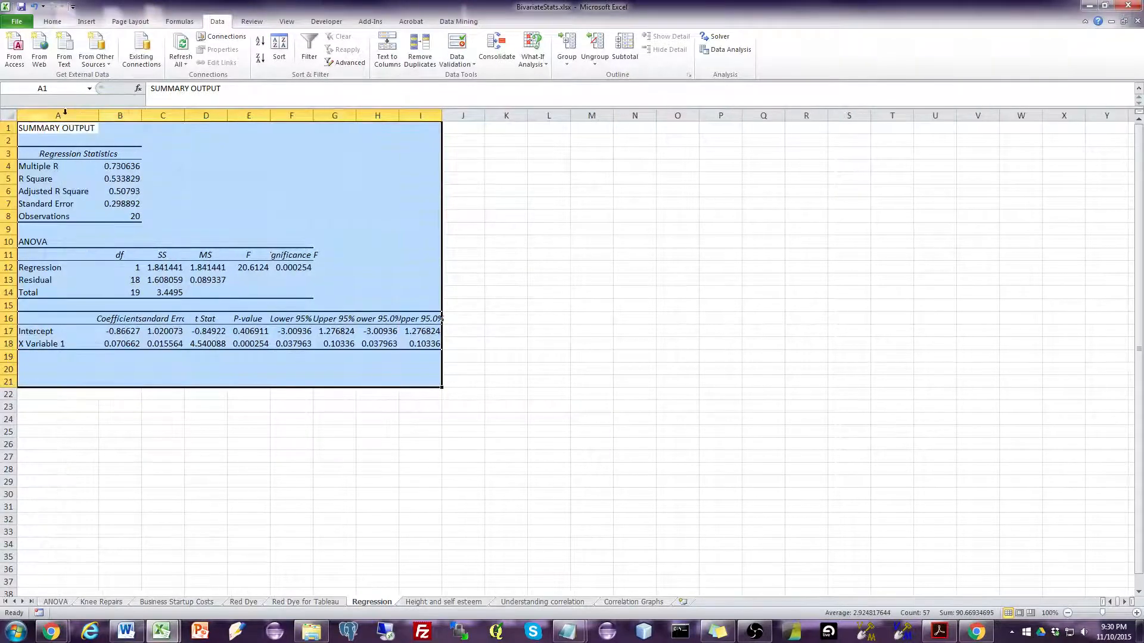
double_click(142, 115)
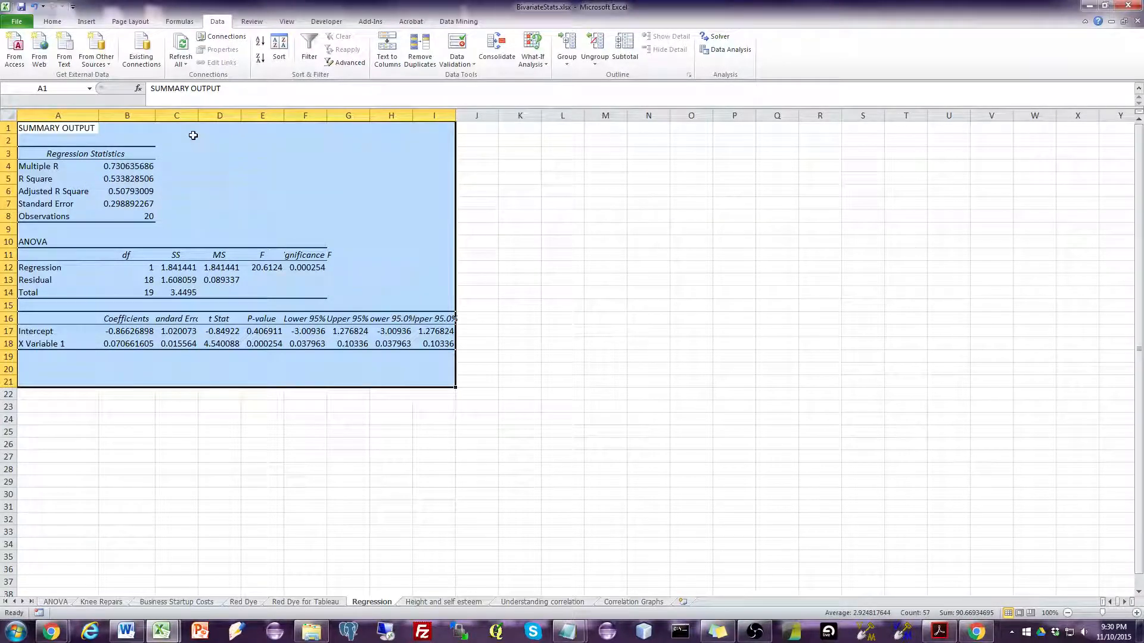
double_click(287, 116)
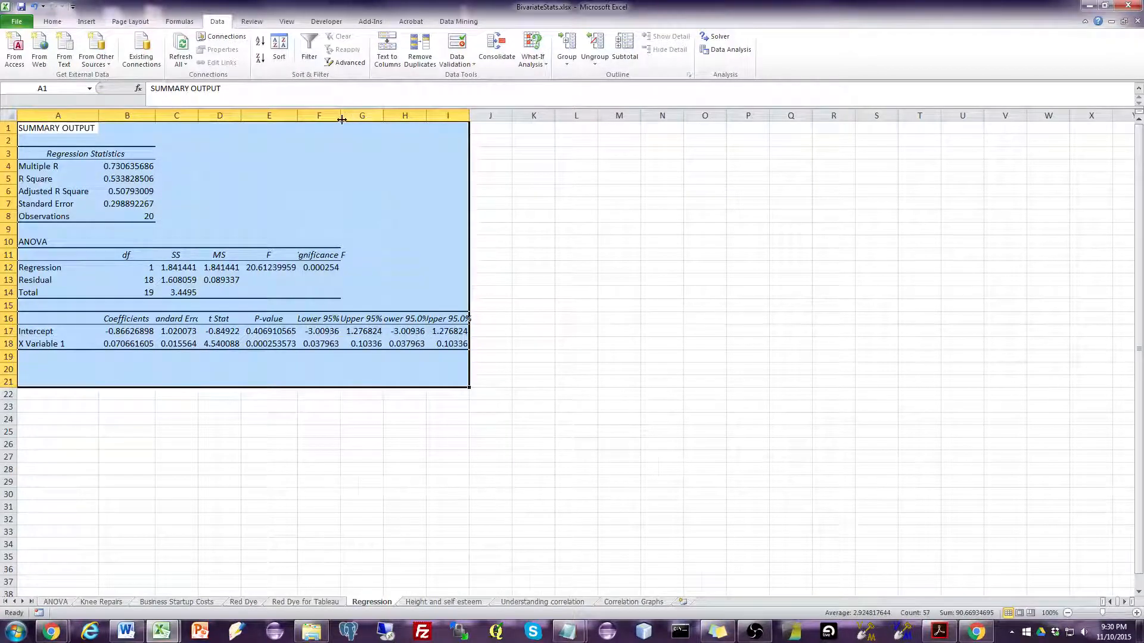
double_click(342, 116)
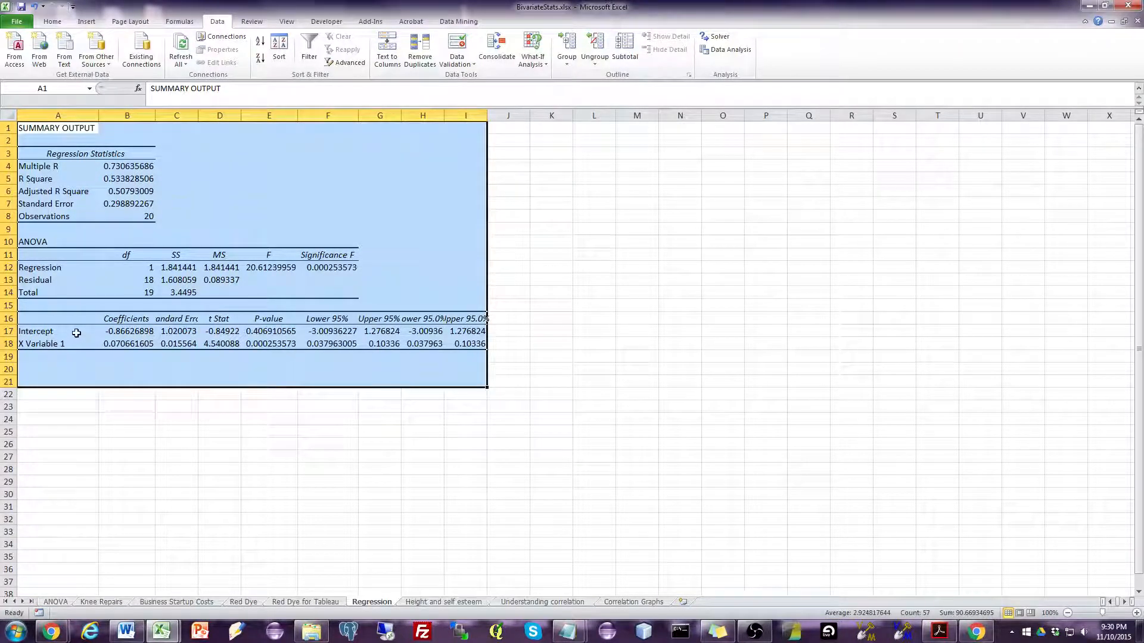
Check the coefficient P-values in E17 and E18, and relabel X Variable 1 in A18 as Height.
click(269, 332)
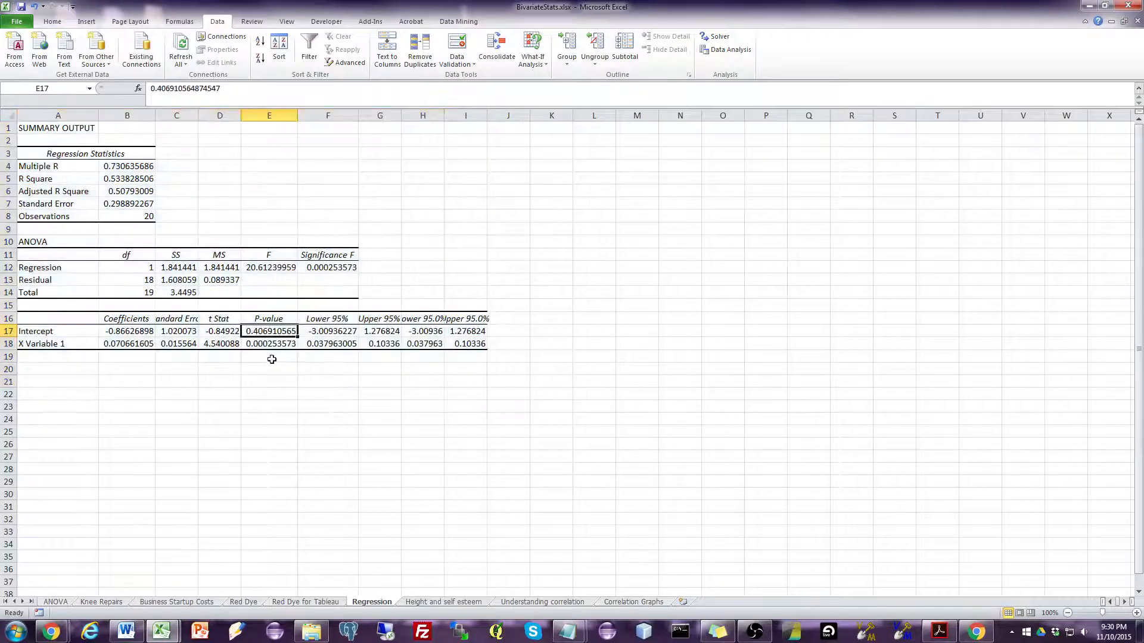
click(270, 343)
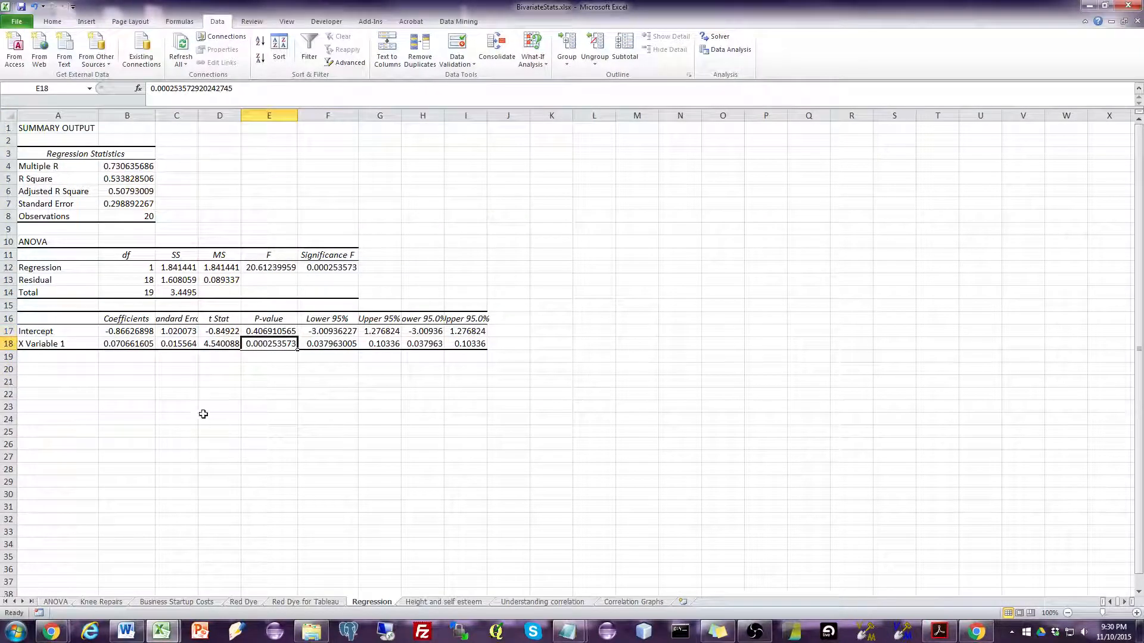
click(62, 346)
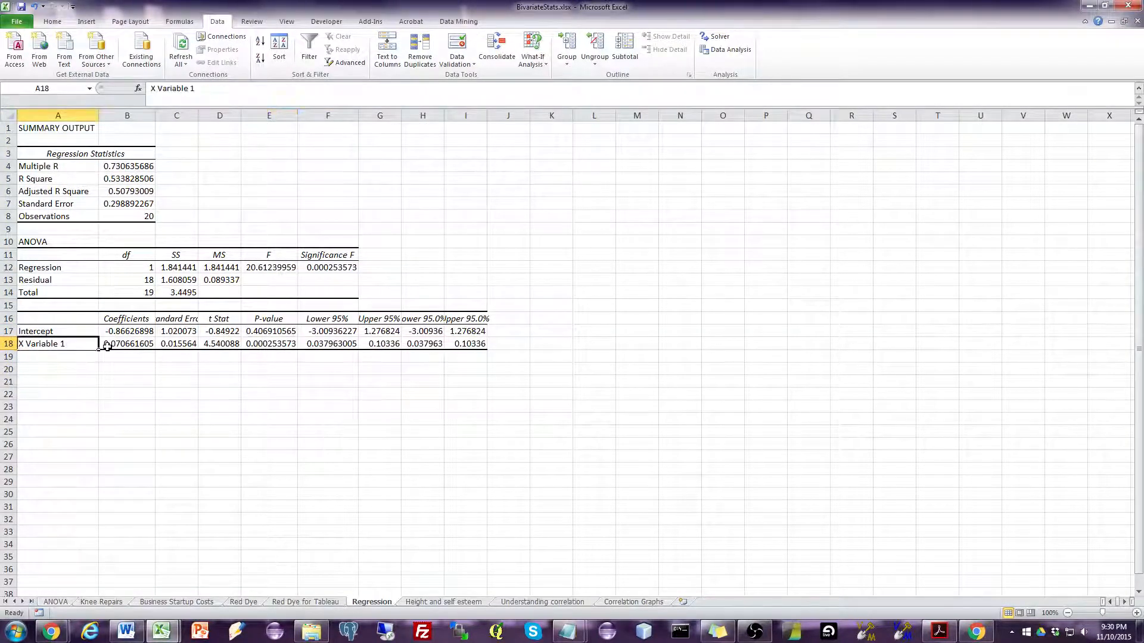
text(Height)
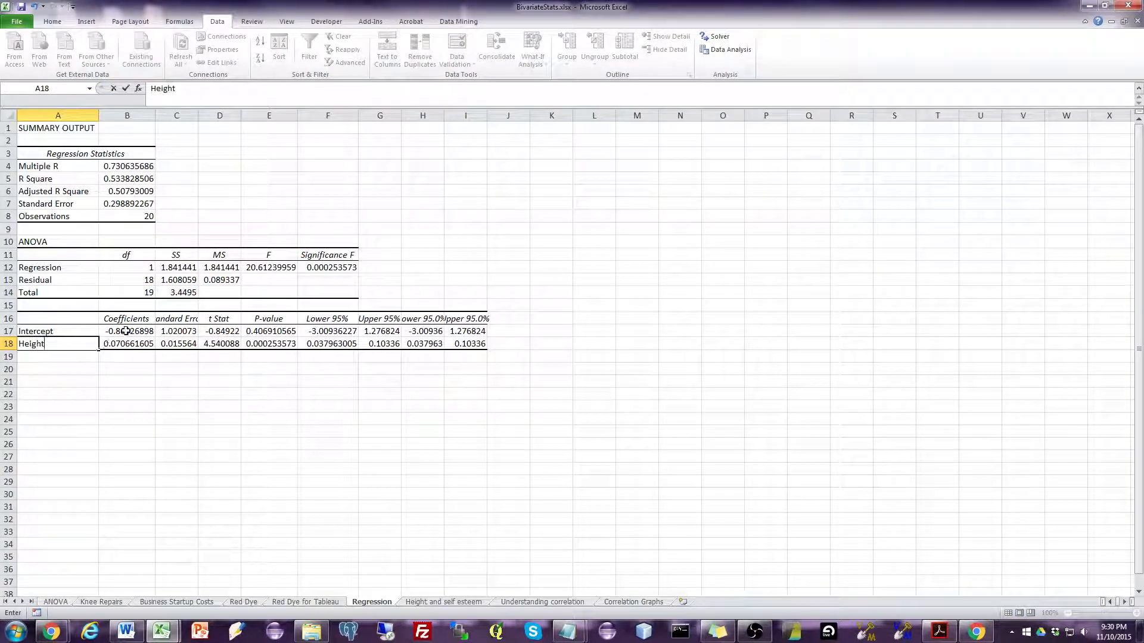
click(303, 389)
click(280, 347)
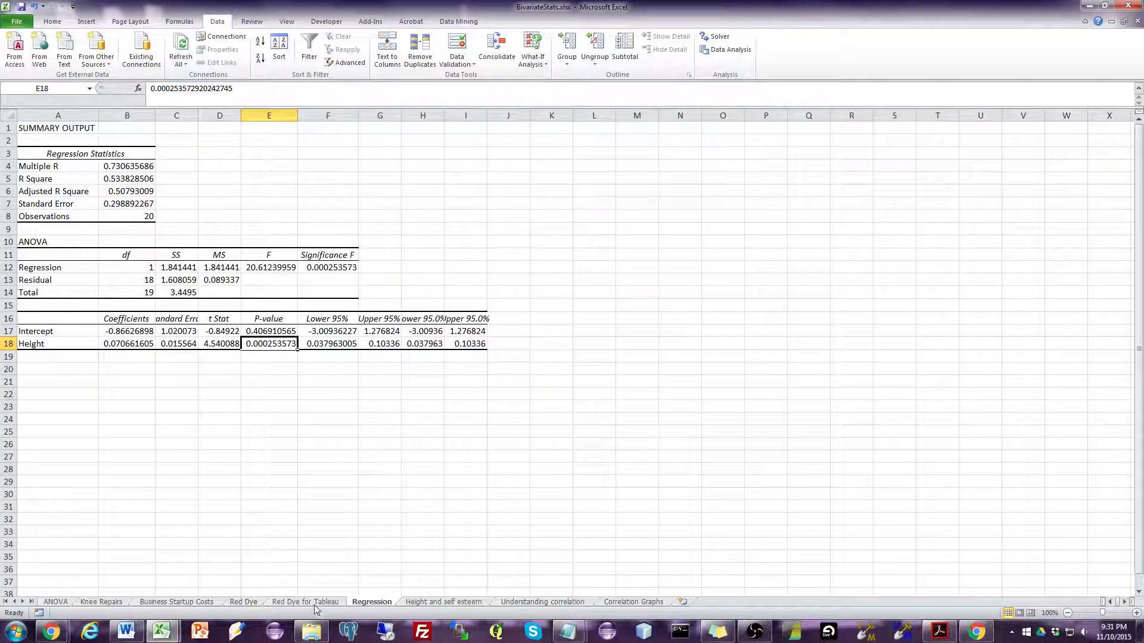
Run a Correlation on B3:C22 of the Height and self esteem sheet, grouped by columns, outputting to a new worksheet named Correlation.
click(452, 603)
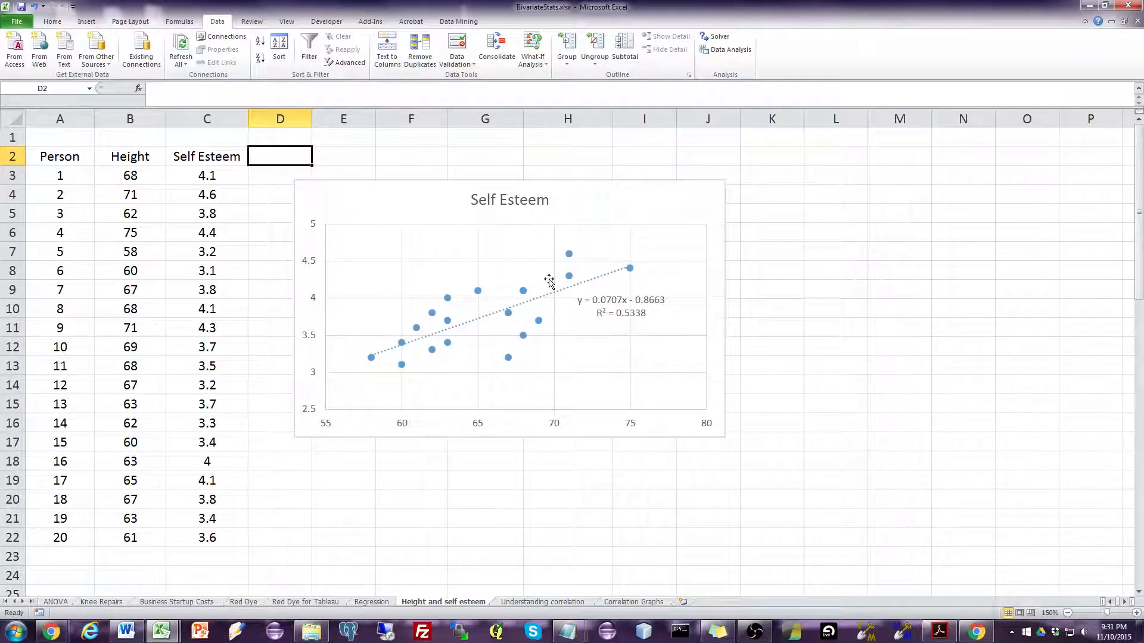
click(714, 51)
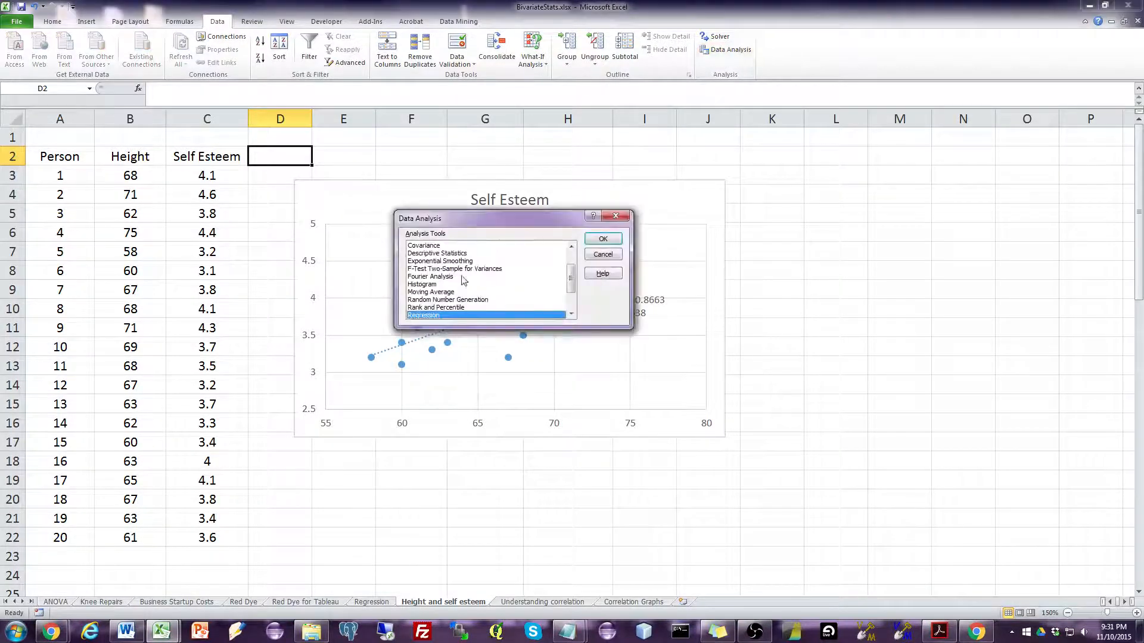
scroll(471, 279, up, 2)
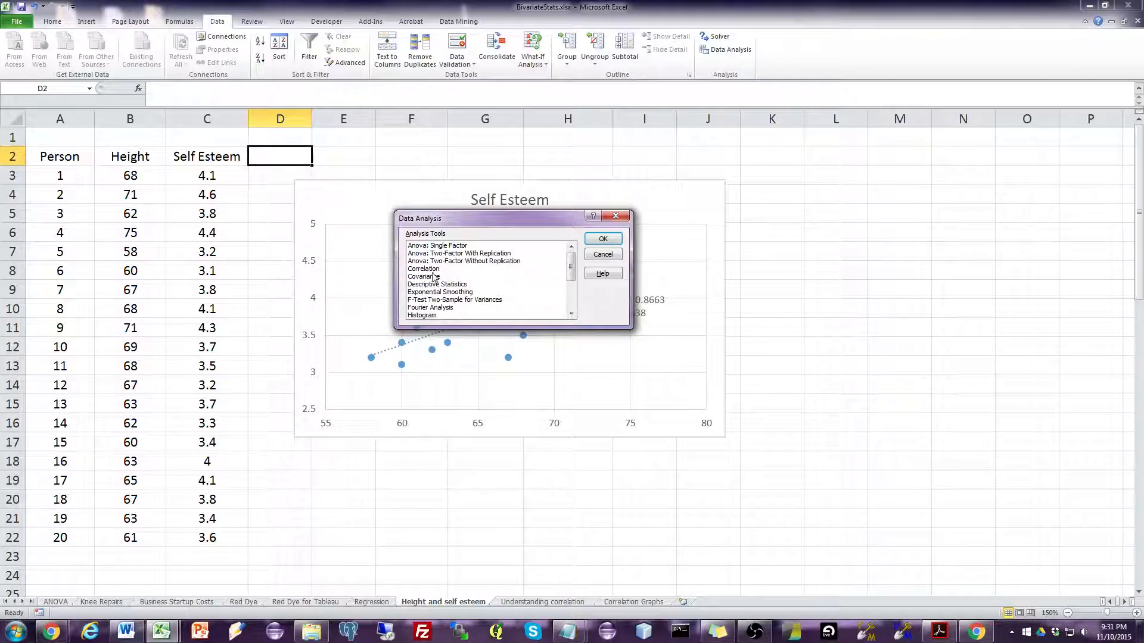
click(433, 269)
click(604, 237)
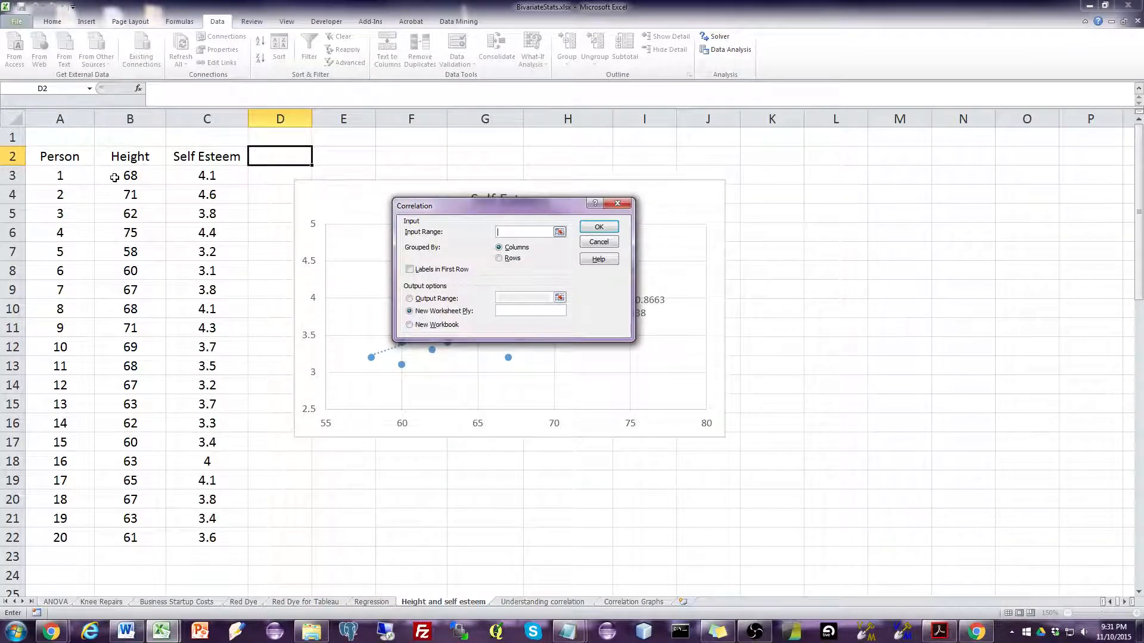
drag(114, 177, 206, 531)
drag(206, 530, 212, 531)
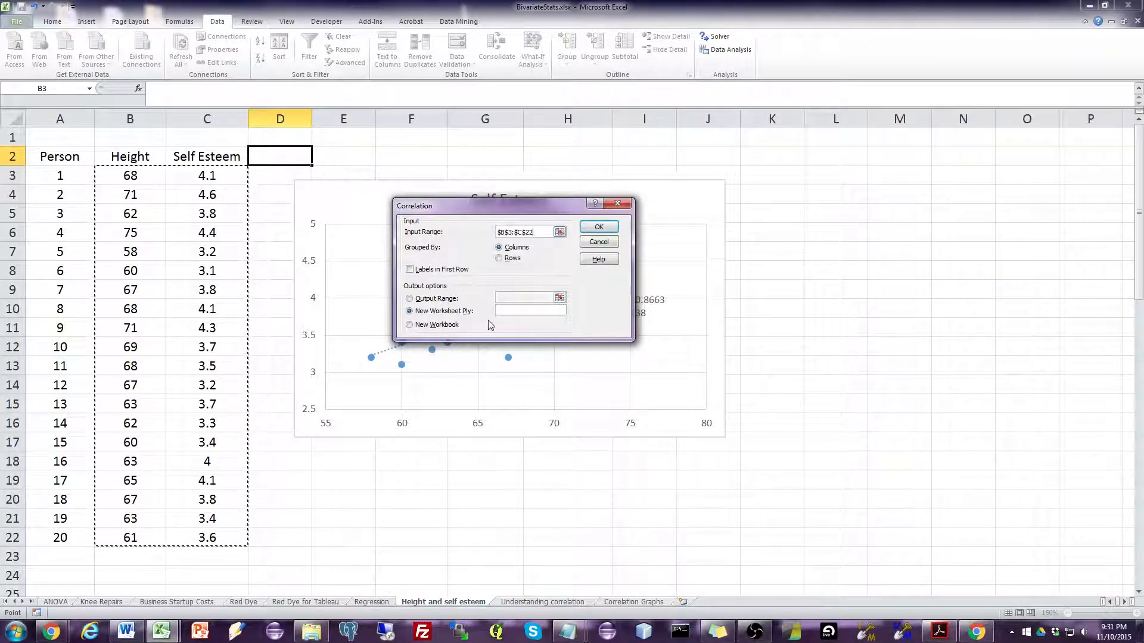
click(529, 310)
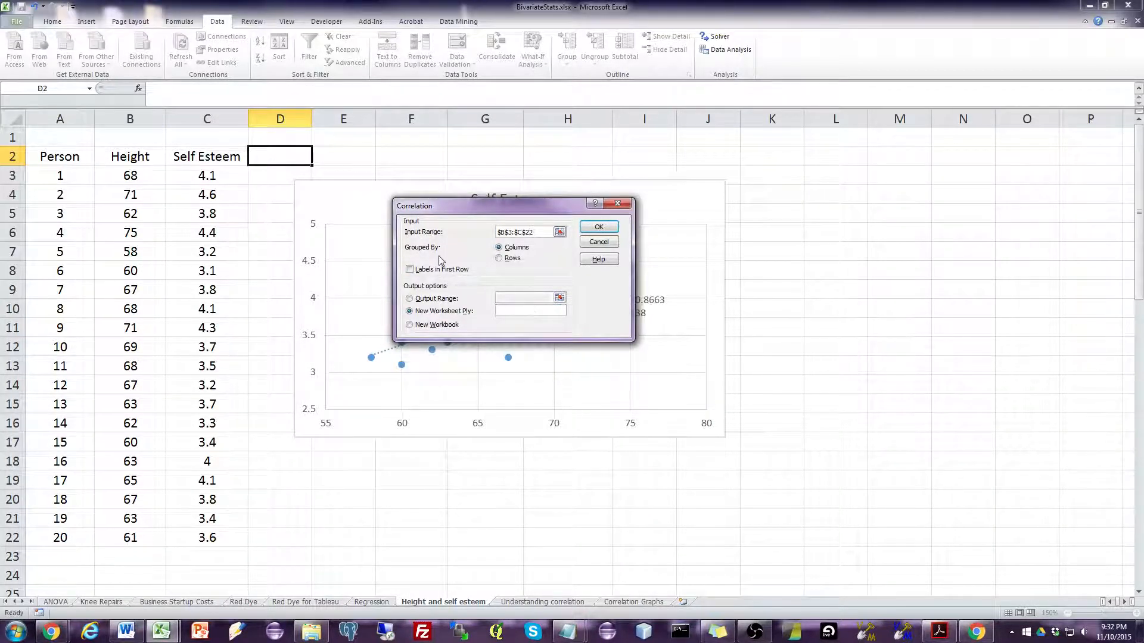
text(Correlation)
key(Return)
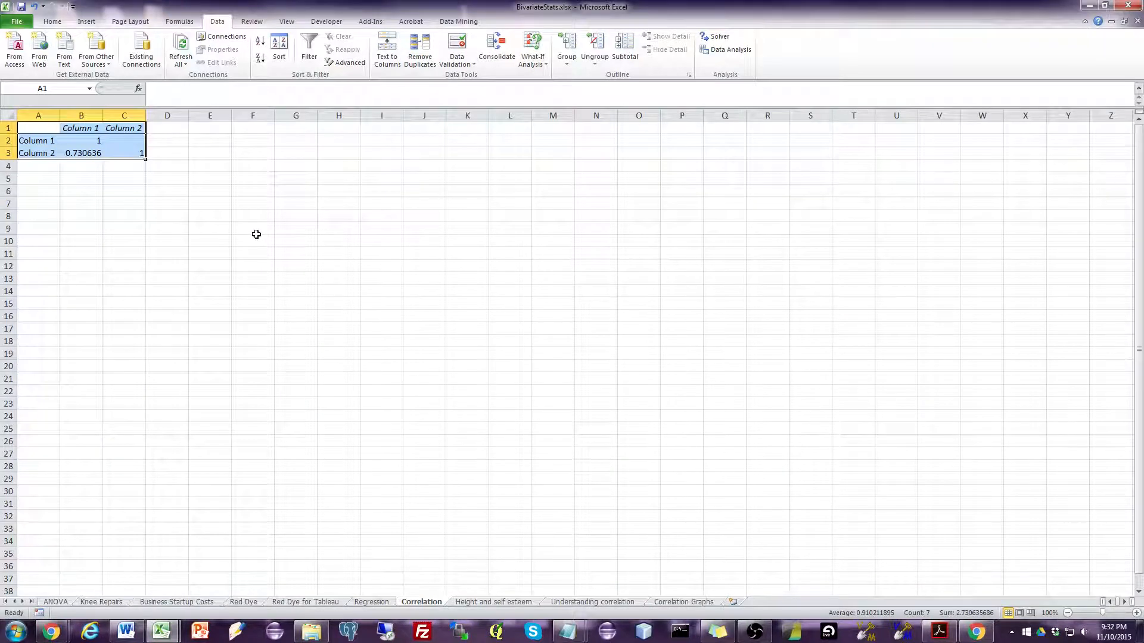
Examine the correlation coefficient between Column 1 and Column 2 in cell B3.
click(257, 234)
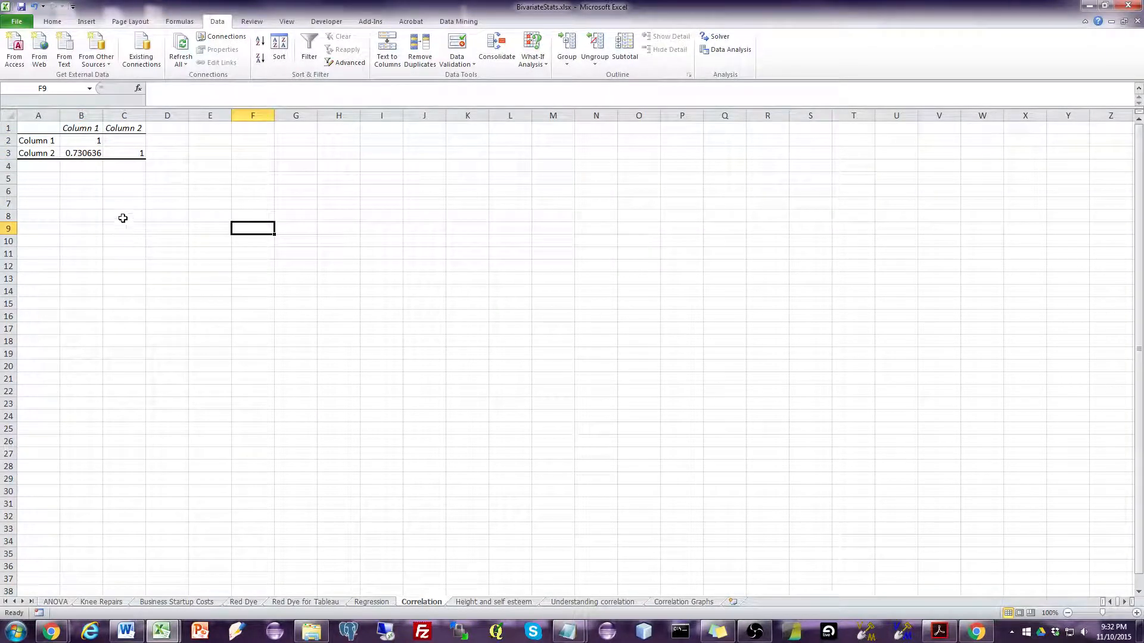
click(86, 154)
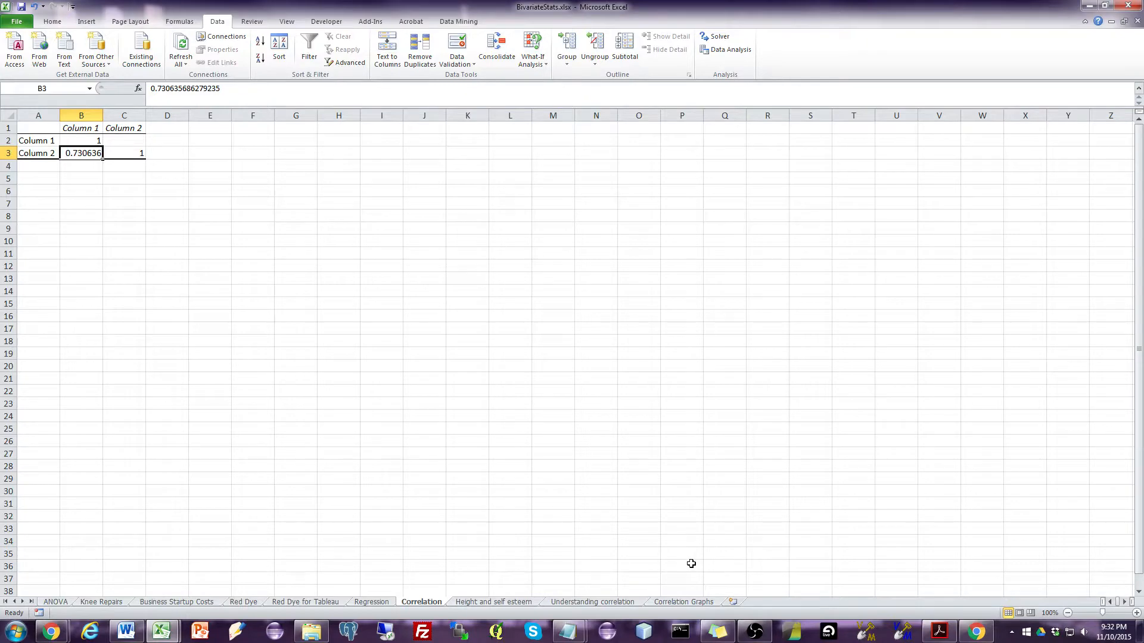
click(755, 631)
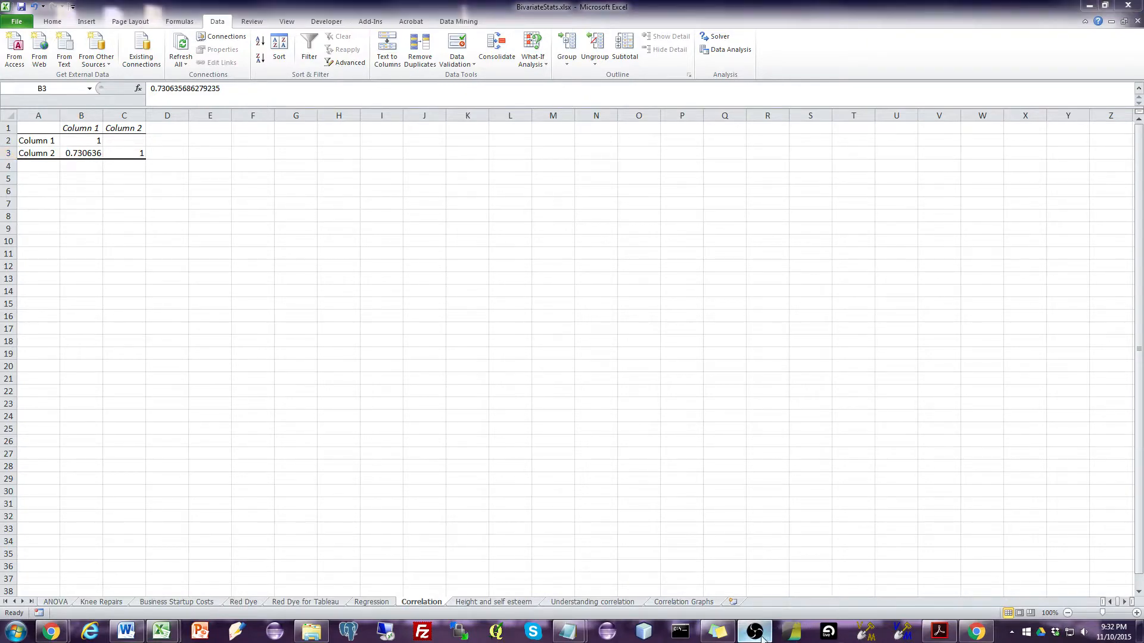